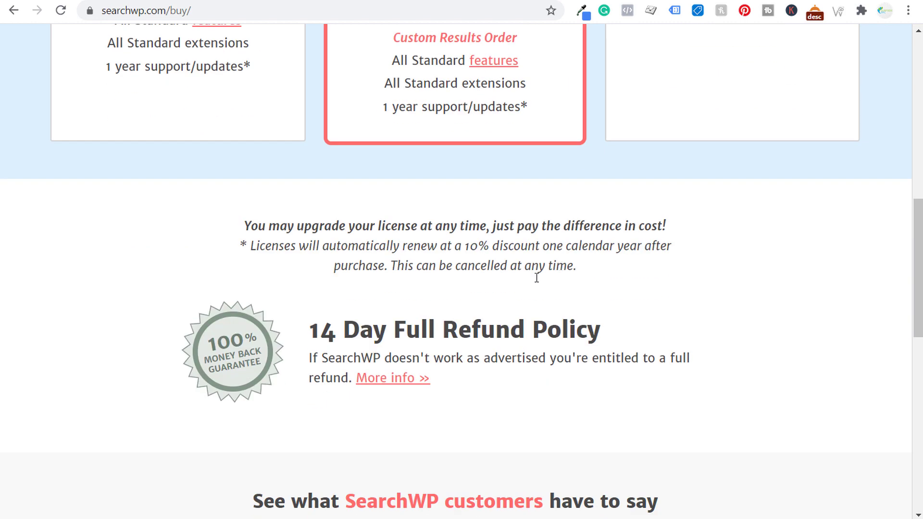
Review the refund policy, license renewal terms and plan prices on the SearchWP purchase page
{"action": "left_click_drag", "start_coordinate": [313, 331], "coordinate": [511, 324]}
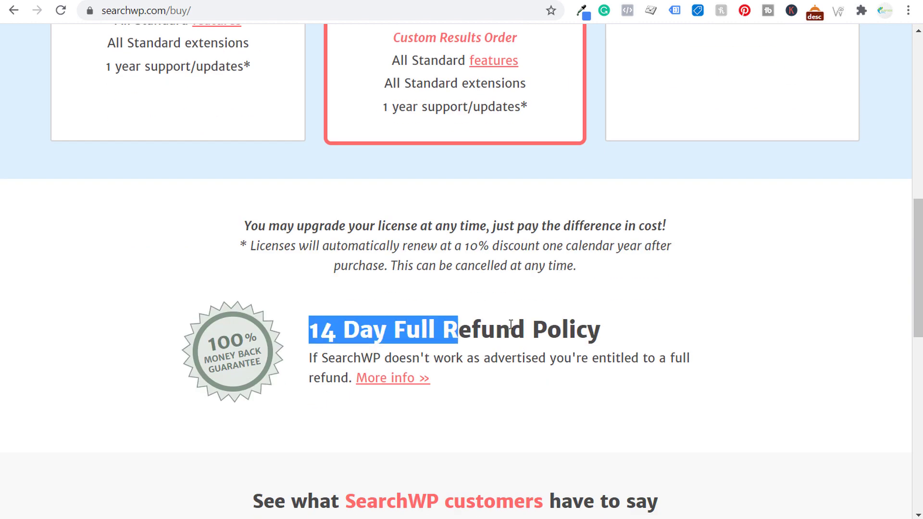
{"action": "left_click", "coordinate": [511, 323]}
{"action": "scroll", "coordinate": [611, 335], "scroll_direction": "up", "scroll_amount": 4}
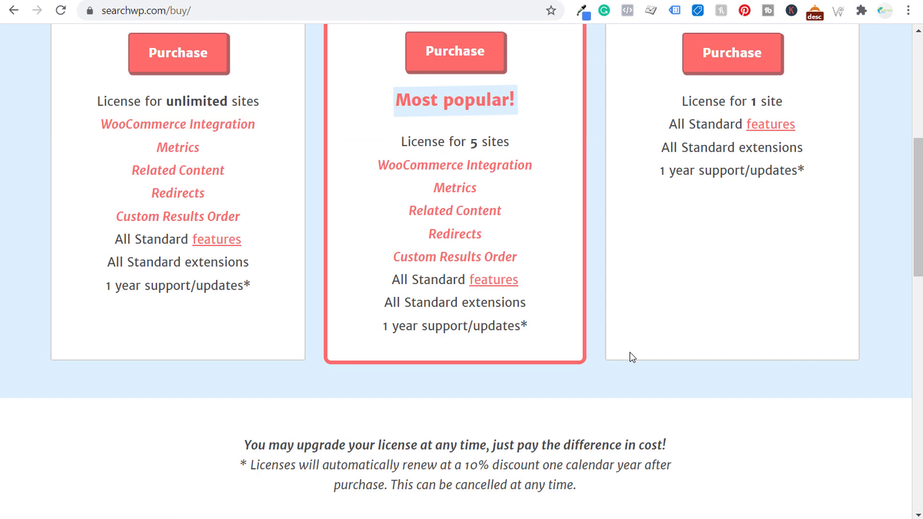
{"action": "scroll", "coordinate": [632, 357], "scroll_direction": "up", "scroll_amount": 2}
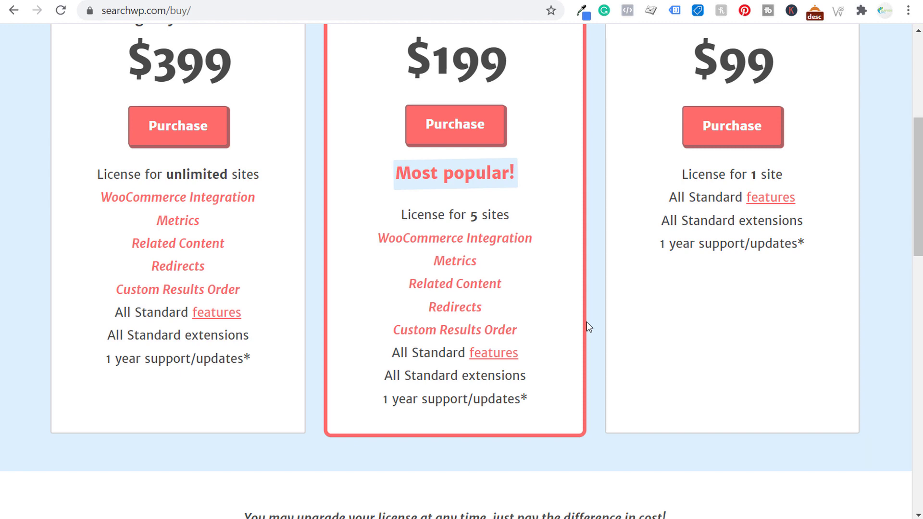
{"action": "scroll", "coordinate": [514, 284], "scroll_direction": "down", "scroll_amount": 4}
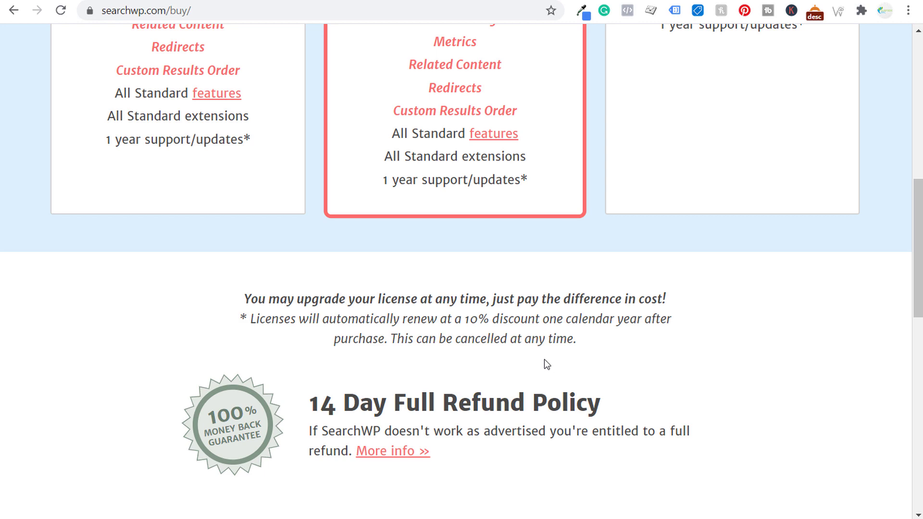
{"action": "scroll", "coordinate": [544, 359], "scroll_direction": "up", "scroll_amount": 4}
Switch to the Ivory Search pricing page and compare the annual plan prices for 5 sites and 25 sites
{"action": "key", "text": "ctrl+Tab"}
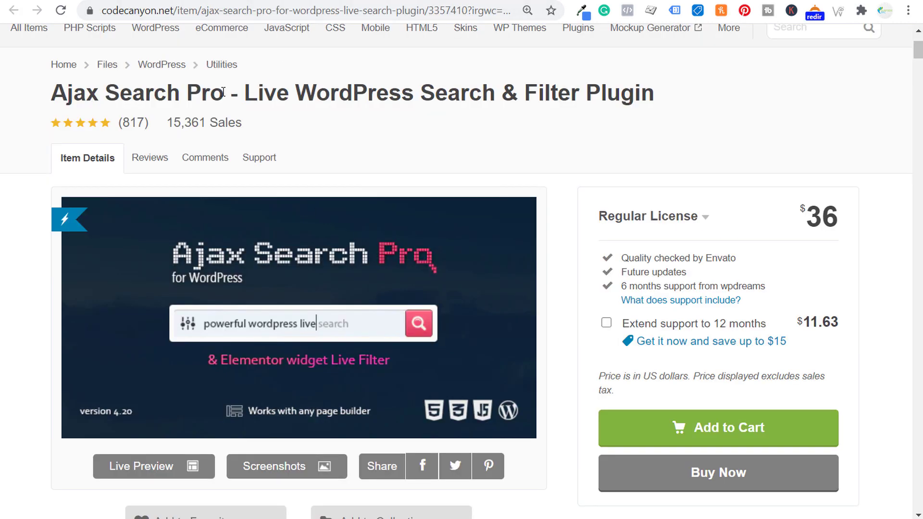
{"action": "key", "text": "ctrl+shift+Tab"}
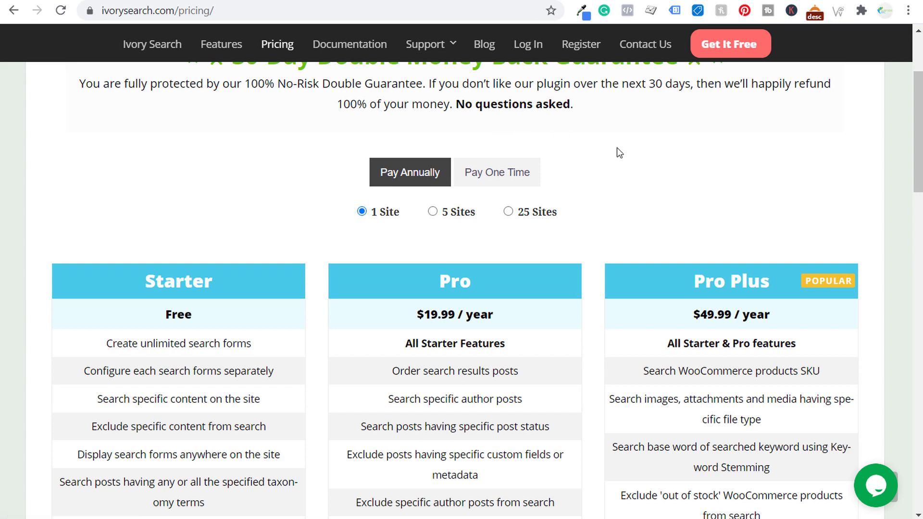
{"action": "scroll", "coordinate": [584, 198], "scroll_direction": "down", "scroll_amount": 1}
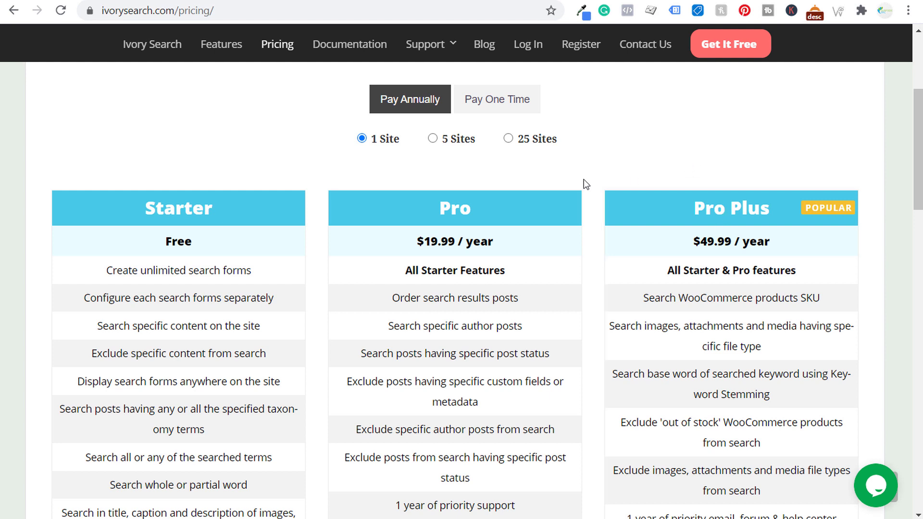
{"action": "left_click", "coordinate": [455, 140]}
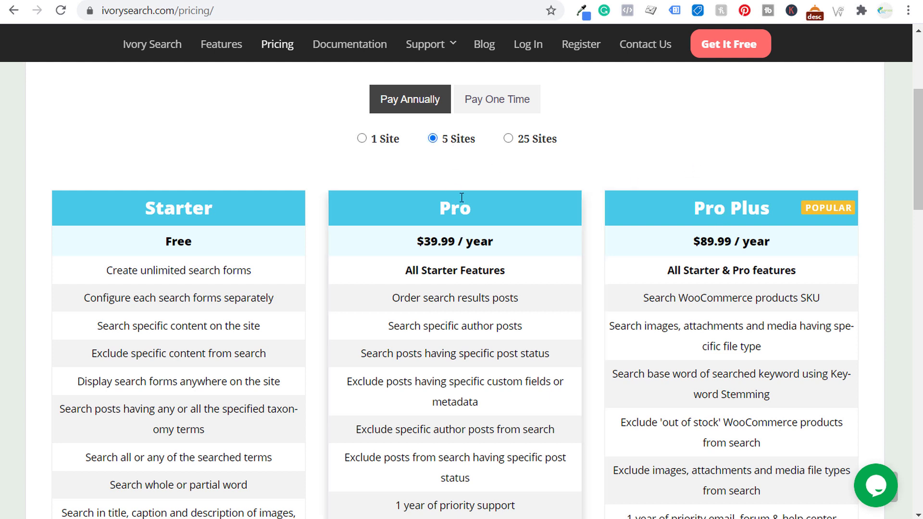
{"action": "left_click", "coordinate": [526, 140]}
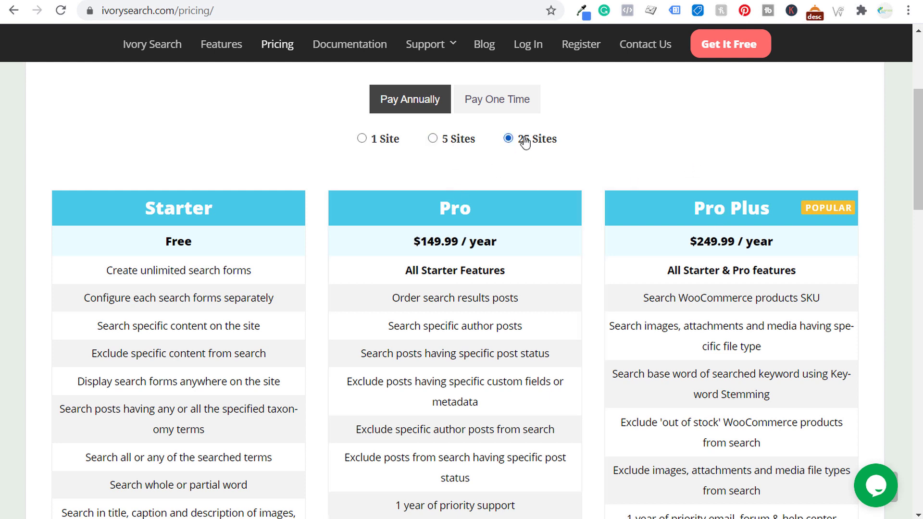
{"action": "left_click", "coordinate": [460, 143]}
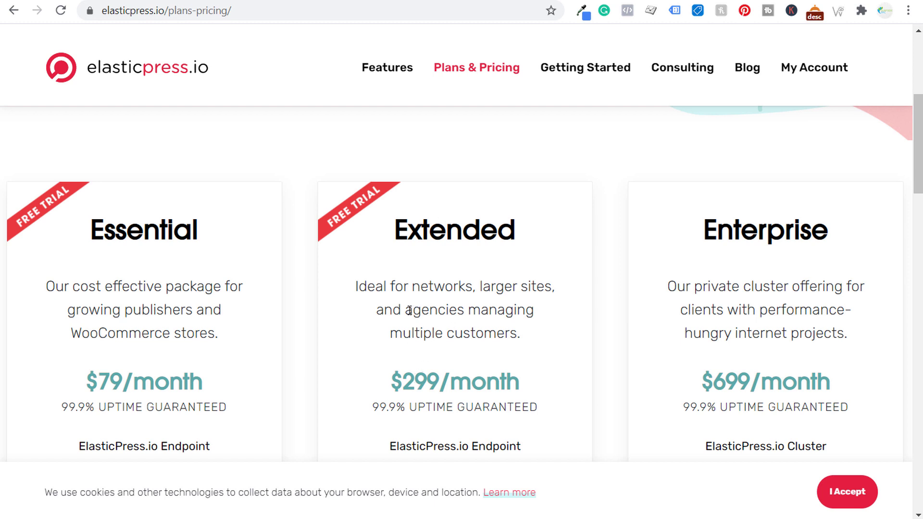
Examine the Extended and Essential plan descriptions on the ElasticPress.io pricing page
{"action": "left_click_drag", "start_coordinate": [409, 311], "coordinate": [502, 311]}
{"action": "left_click", "coordinate": [502, 312]}
{"action": "left_click_drag", "start_coordinate": [71, 331], "coordinate": [208, 332]}
{"action": "left_click", "coordinate": [181, 249]}
Switch to the Wicker Guide website and search its products for "white wicker baskets"
{"action": "left_click", "coordinate": [568, 0]}
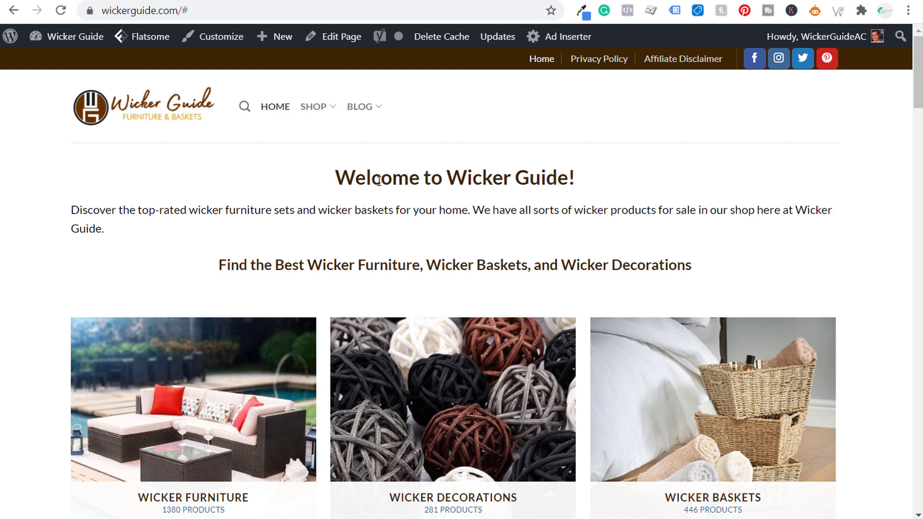
{"action": "mouse_move", "coordinate": [243, 106]}
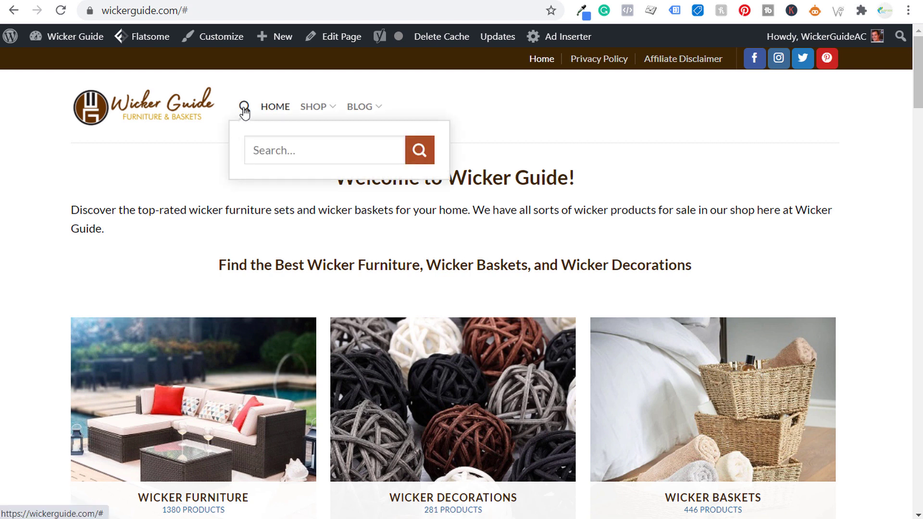
{"action": "left_click", "coordinate": [290, 150]}
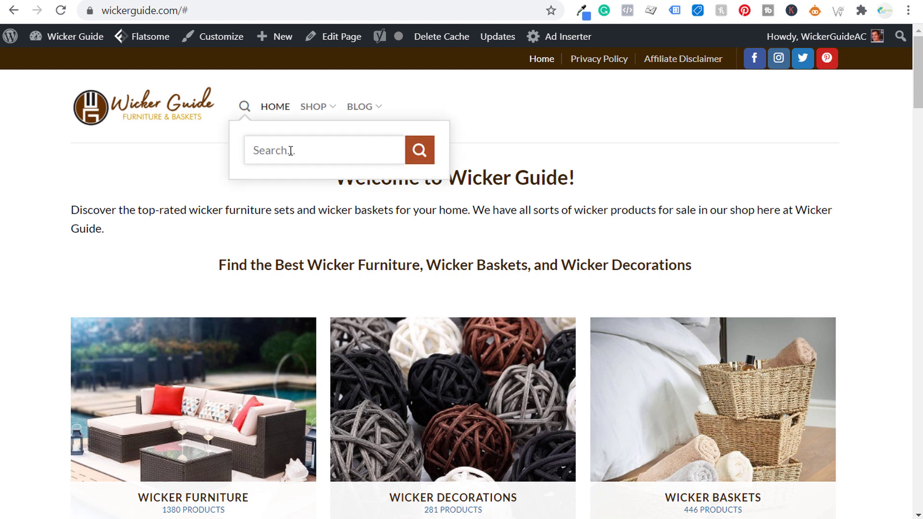
{"action": "type", "text": "white wicker baskets"}
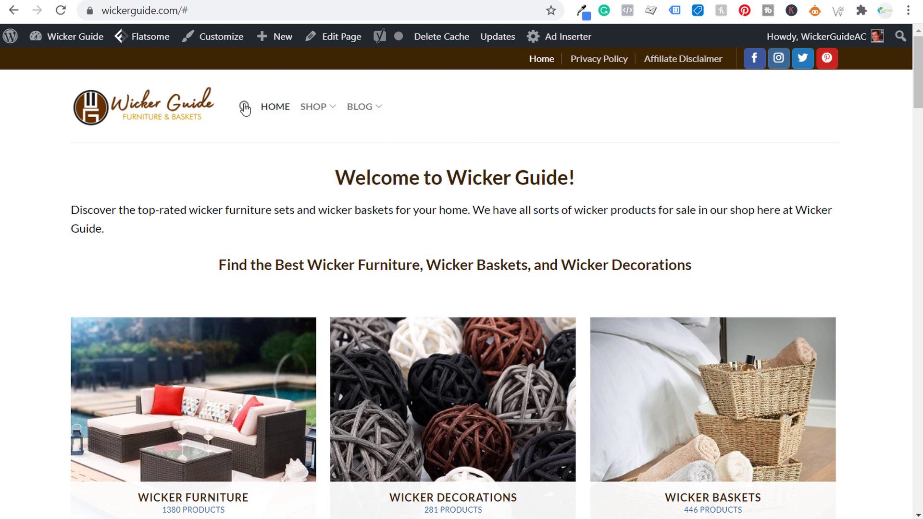
{"action": "mouse_move", "coordinate": [245, 110]}
{"action": "key", "text": "Return"}
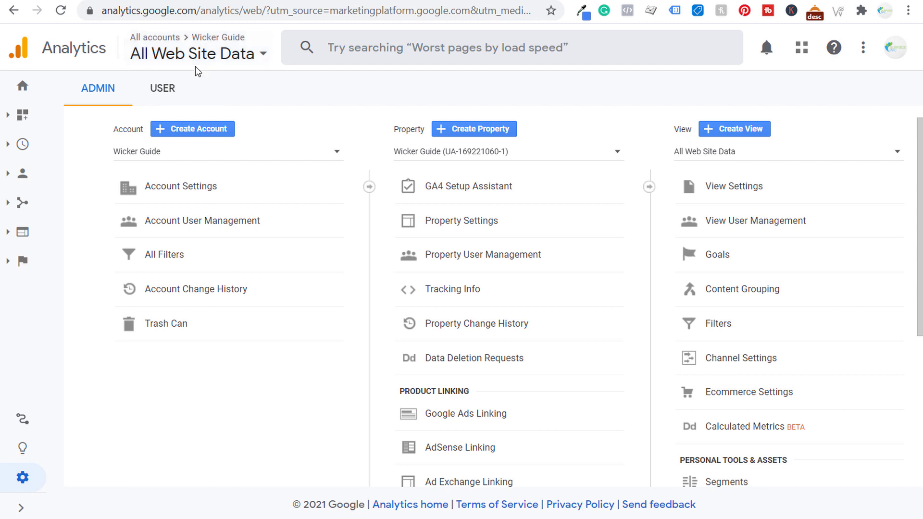
In Google Analytics, open the View Settings of All Web Site Data and turn on Site search Tracking
{"action": "double_click", "coordinate": [679, 129]}
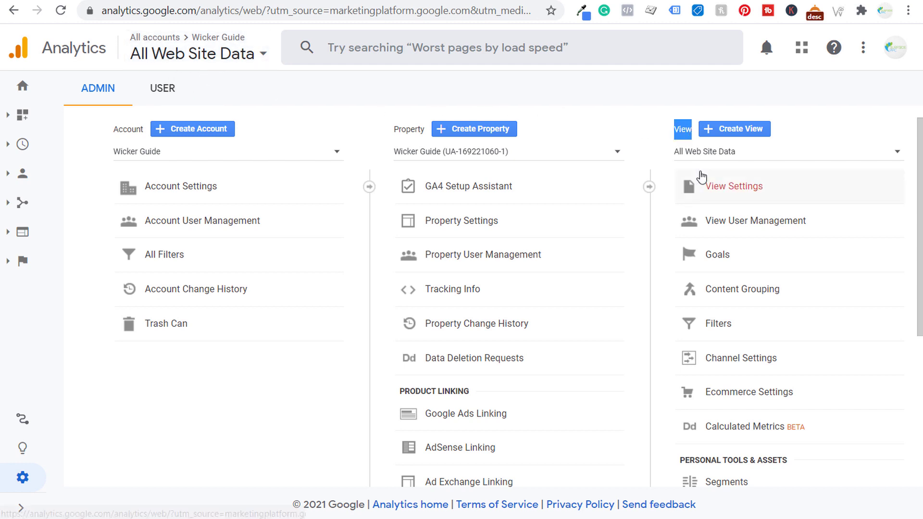
{"action": "left_click", "coordinate": [738, 188]}
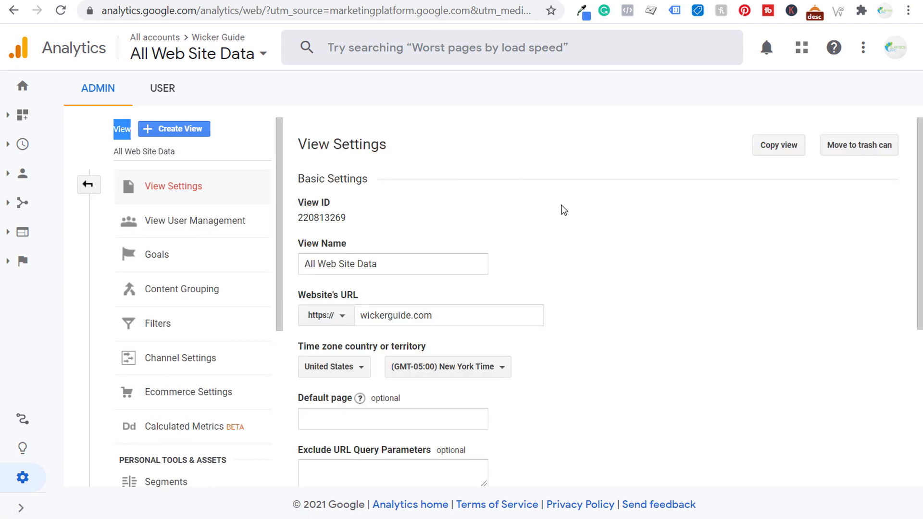
{"action": "scroll", "coordinate": [638, 246], "scroll_direction": "down", "scroll_amount": 5}
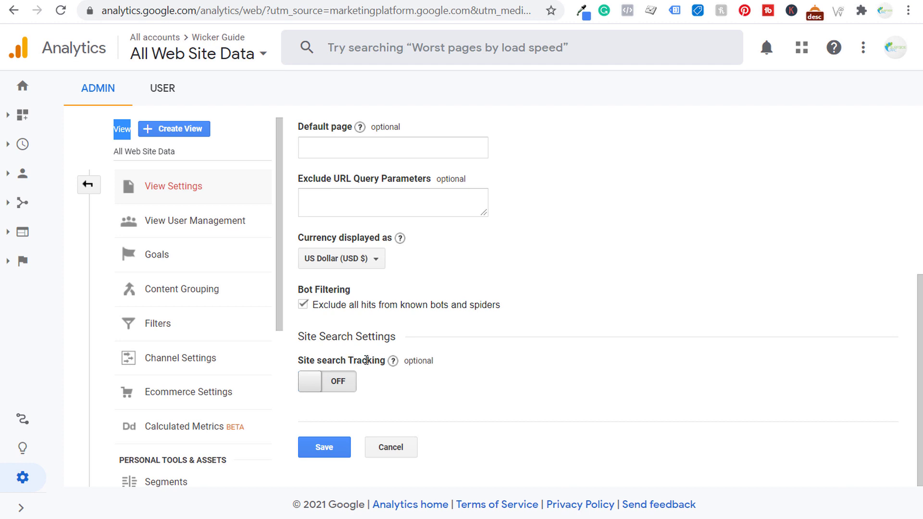
{"action": "left_click", "coordinate": [319, 383]}
{"action": "scroll", "coordinate": [571, 322], "scroll_direction": "down", "scroll_amount": 2}
{"action": "scroll", "coordinate": [575, 322], "scroll_direction": "down", "scroll_amount": 2}
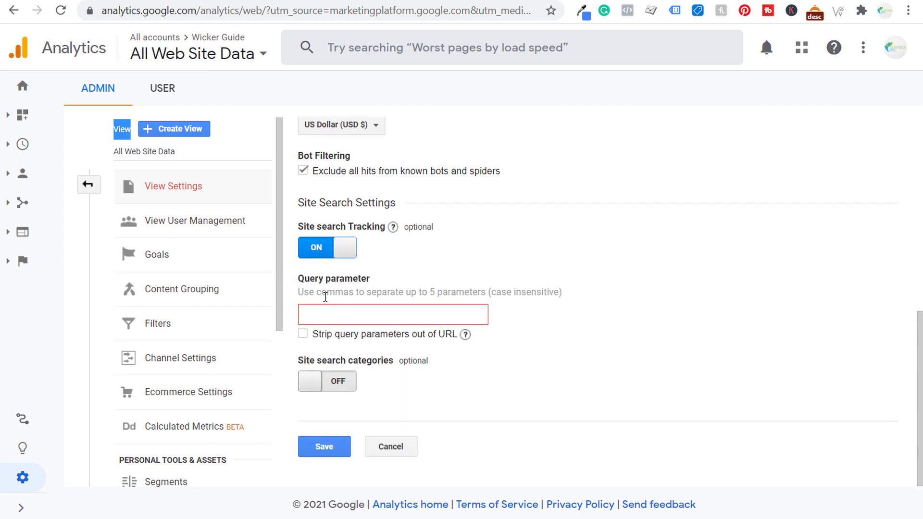
{"action": "left_click_drag", "start_coordinate": [318, 292], "coordinate": [439, 292]}
{"action": "left_click", "coordinate": [438, 292]}
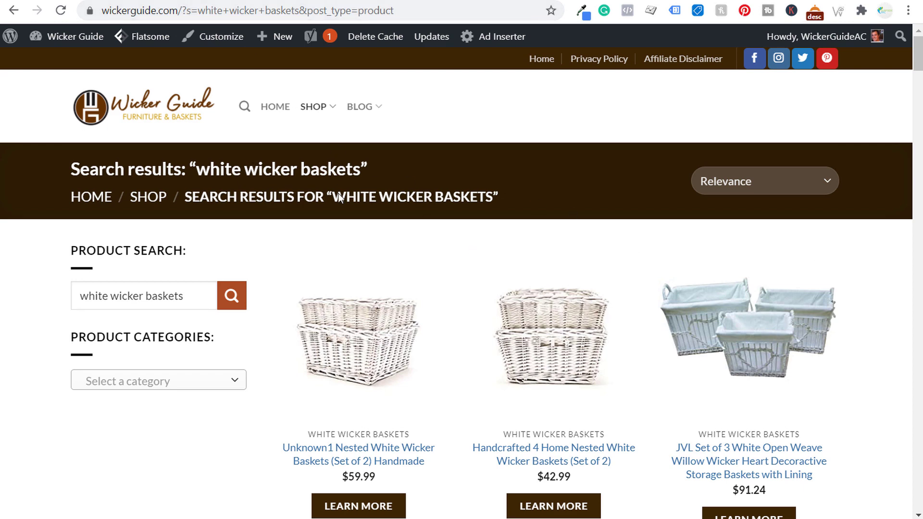
Look through the "white wicker baskets" product search results on the Wicker Guide website
{"action": "scroll", "coordinate": [486, 252], "scroll_direction": "down", "scroll_amount": 12}
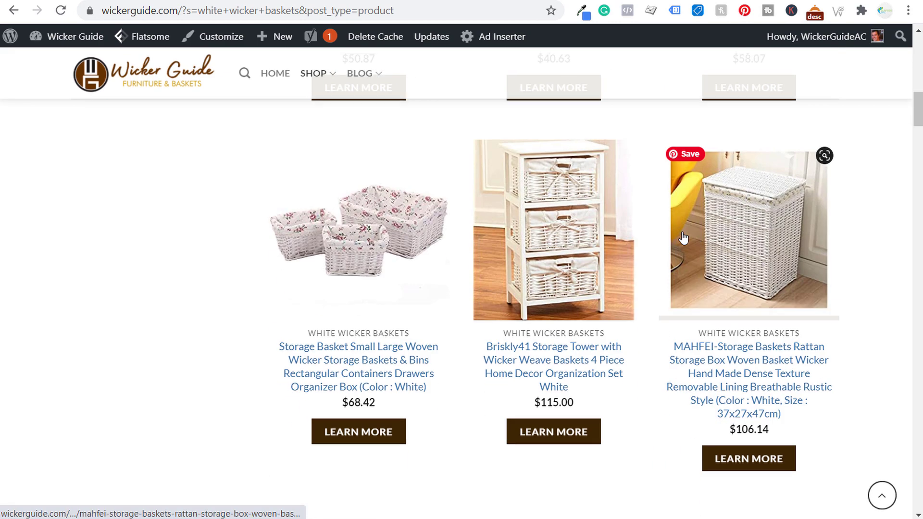
{"action": "scroll", "coordinate": [885, 240], "scroll_direction": "down", "scroll_amount": 10}
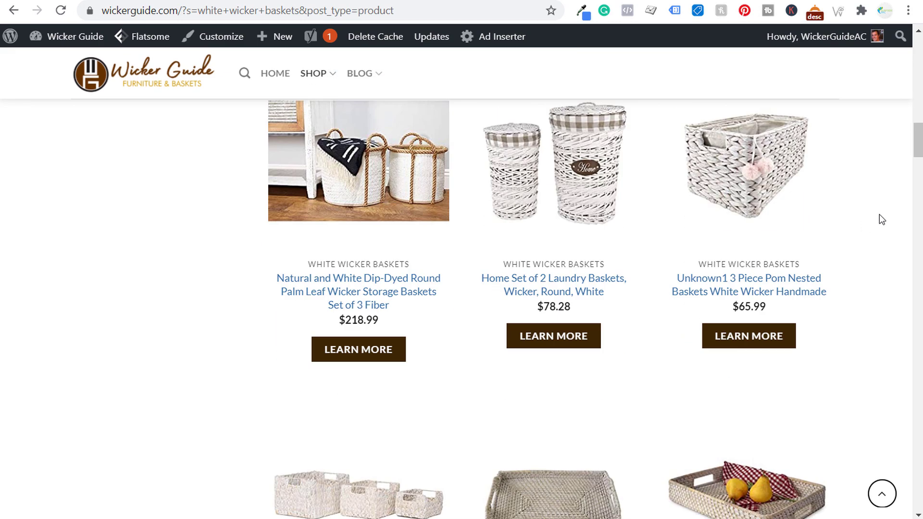
{"action": "scroll", "coordinate": [337, 255], "scroll_direction": "up", "scroll_amount": 10}
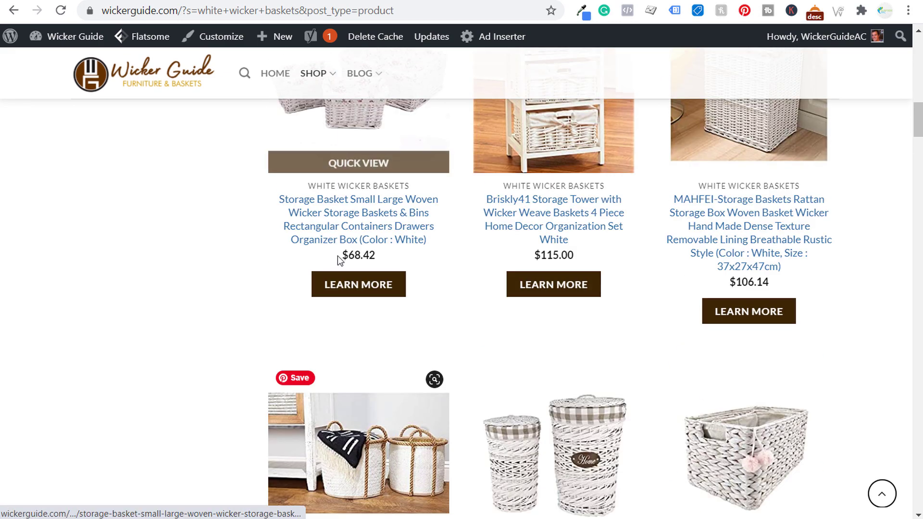
{"action": "scroll", "coordinate": [301, 255], "scroll_direction": "up", "scroll_amount": 10}
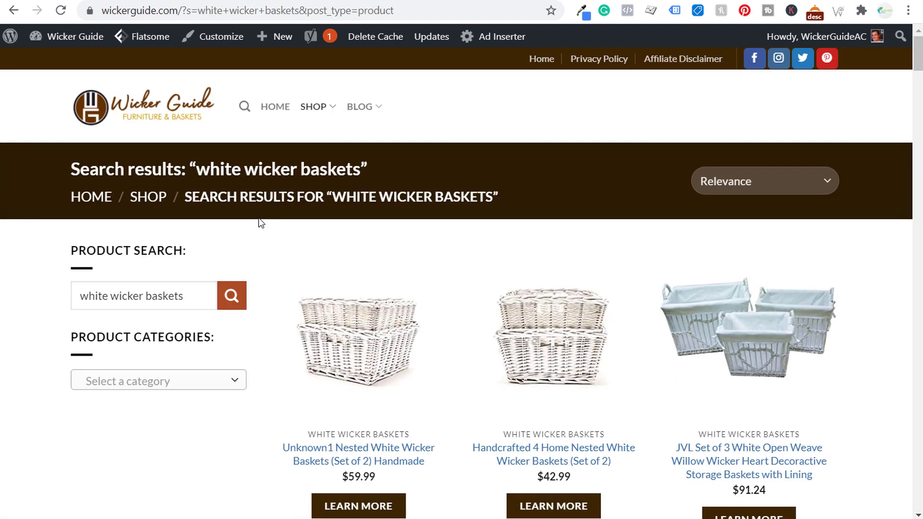
Examine the URL of the product search results and mark the s query parameter before the search terms
{"action": "left_click", "coordinate": [186, 10]}
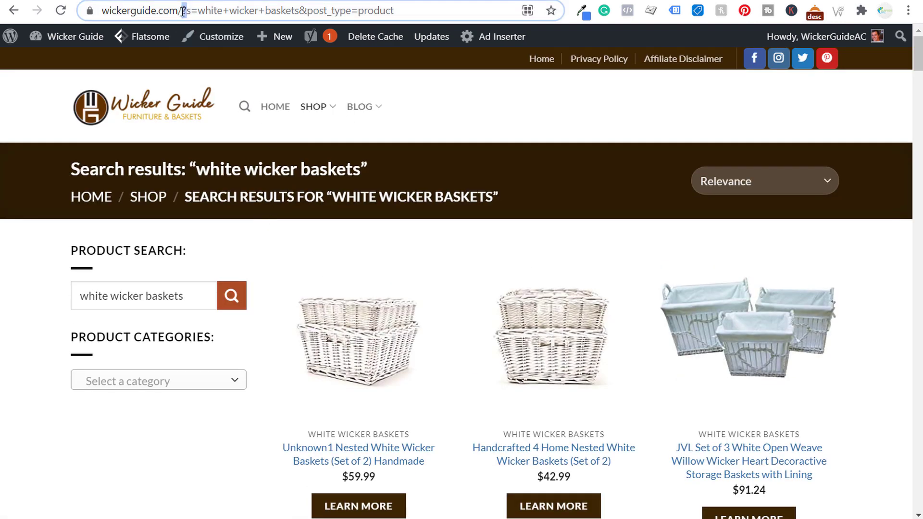
{"action": "left_click", "coordinate": [221, 11]}
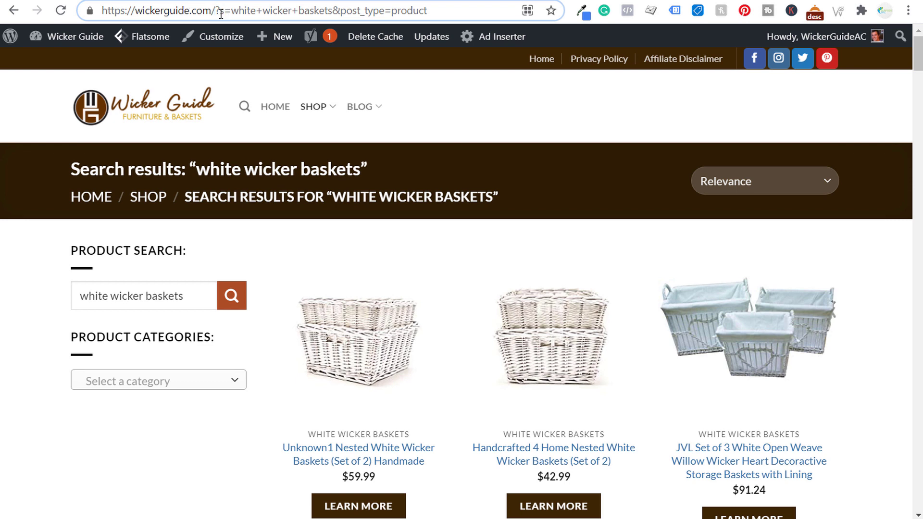
{"action": "left_click_drag", "start_coordinate": [220, 11], "coordinate": [239, 11]}
{"action": "left_click", "coordinate": [253, 10]}
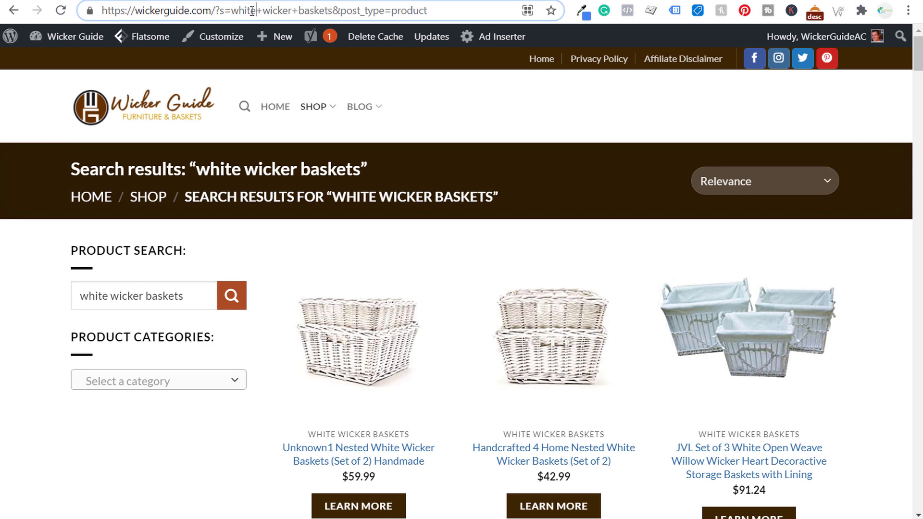
{"action": "left_click", "coordinate": [220, 10]}
{"action": "left_click_drag", "start_coordinate": [220, 11], "coordinate": [224, 11]}
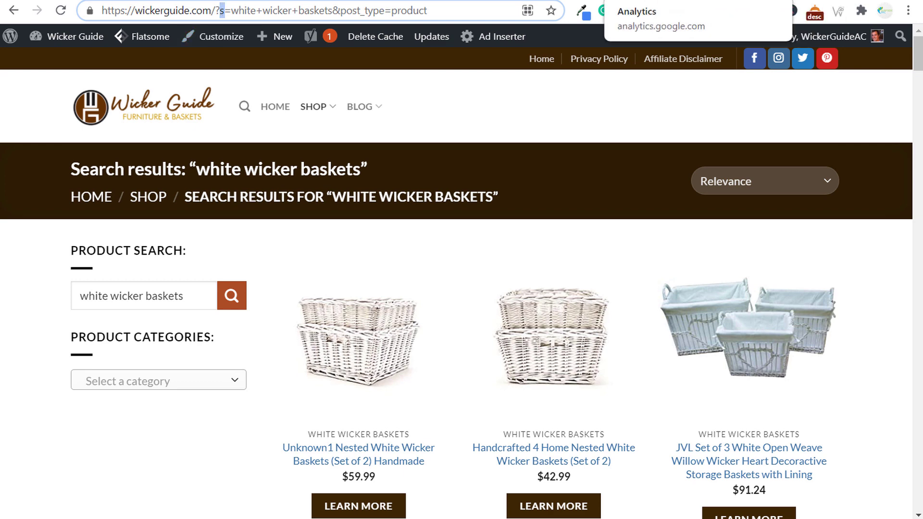
Switch back to Google Analytics and set the site search query parameter to s,post_type
{"action": "left_click", "coordinate": [644, 1]}
{"action": "left_click", "coordinate": [339, 319]}
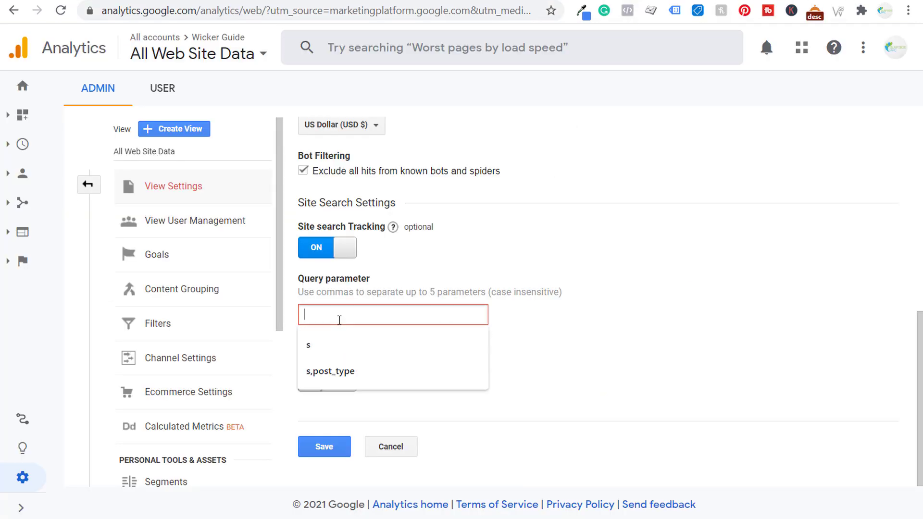
{"action": "left_click", "coordinate": [338, 343]}
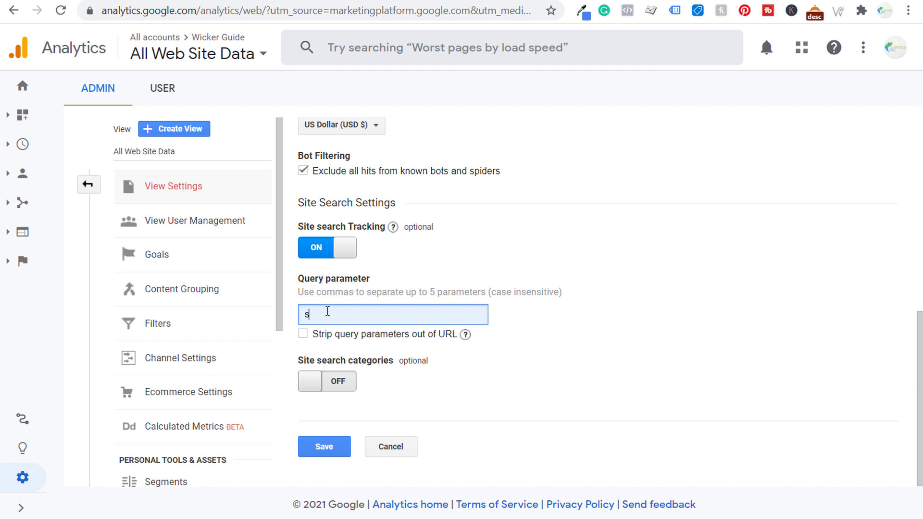
{"action": "left_click", "coordinate": [330, 449]}
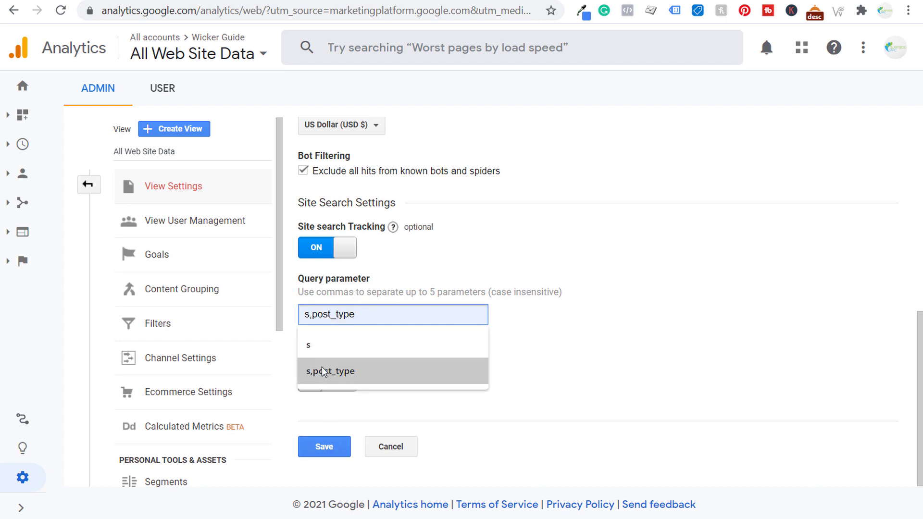
{"action": "left_click", "coordinate": [323, 370]}
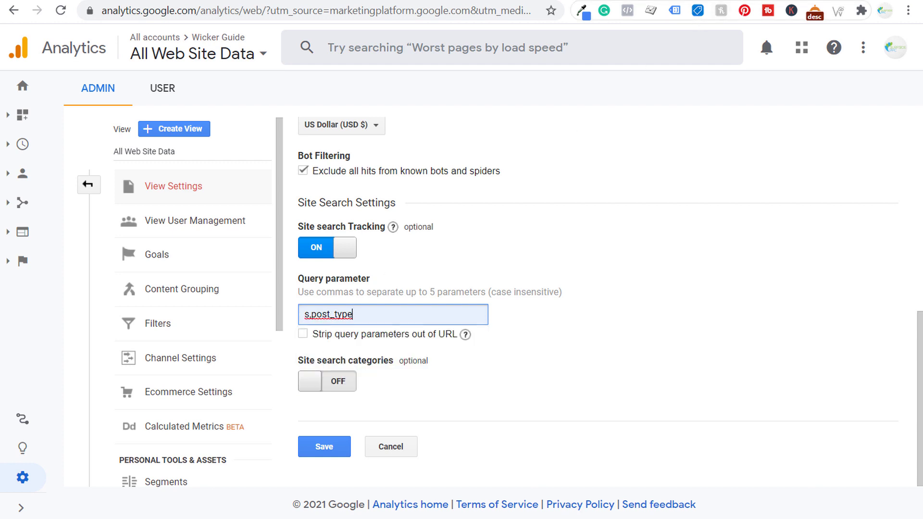
Compare post_type in the Wicker Guide search URL with the matching part of the Analytics query parameter
{"action": "left_click", "coordinate": [625, 1]}
{"action": "left_click_drag", "start_coordinate": [341, 11], "coordinate": [385, 15]}
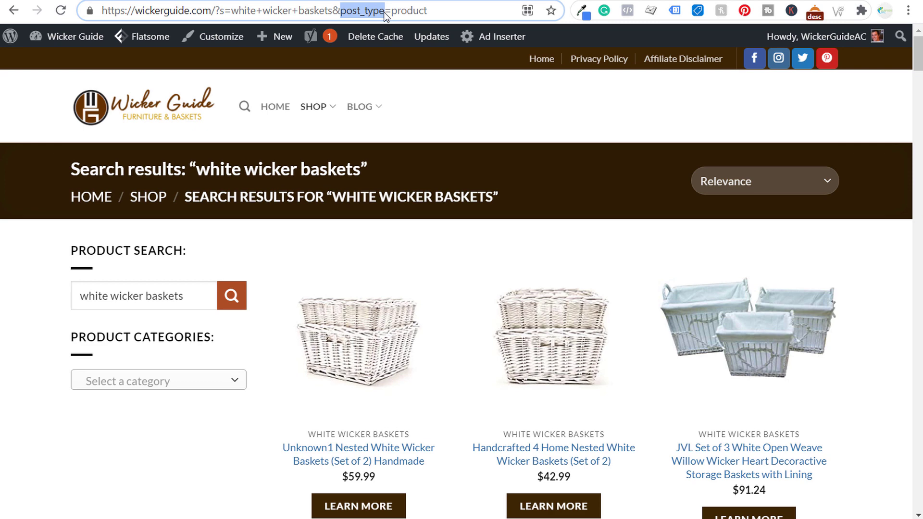
{"action": "left_click", "coordinate": [385, 14]}
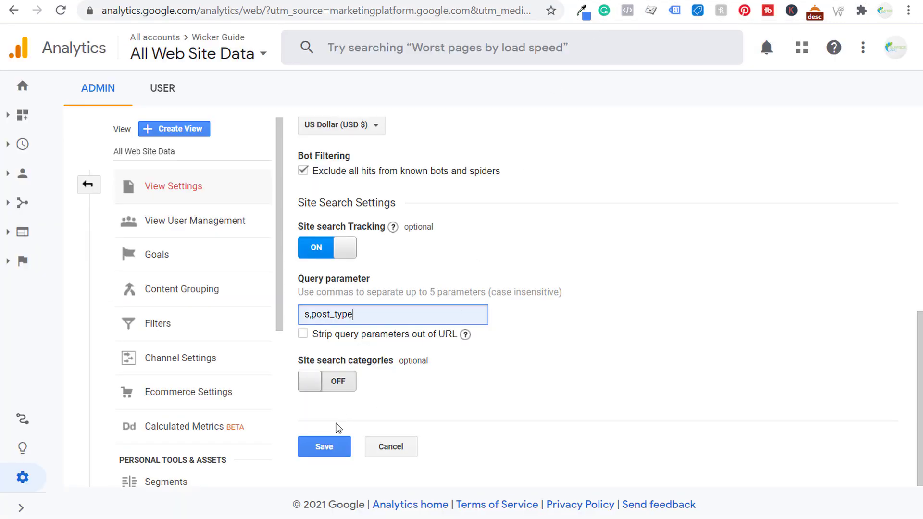
{"action": "left_click_drag", "start_coordinate": [379, 314], "coordinate": [313, 314]}
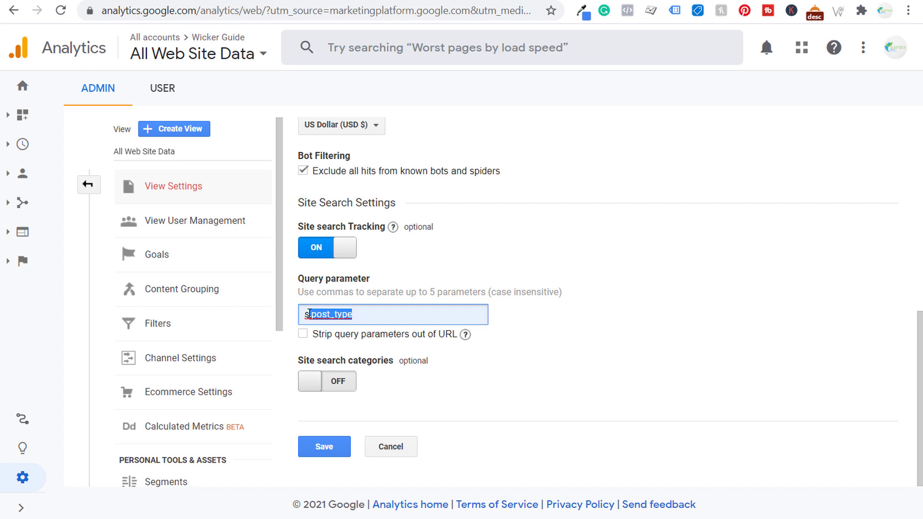
Reduce the site search query parameter to s and save the view settings
{"action": "key", "text": "BackSpace"}
{"action": "left_click", "coordinate": [321, 342]}
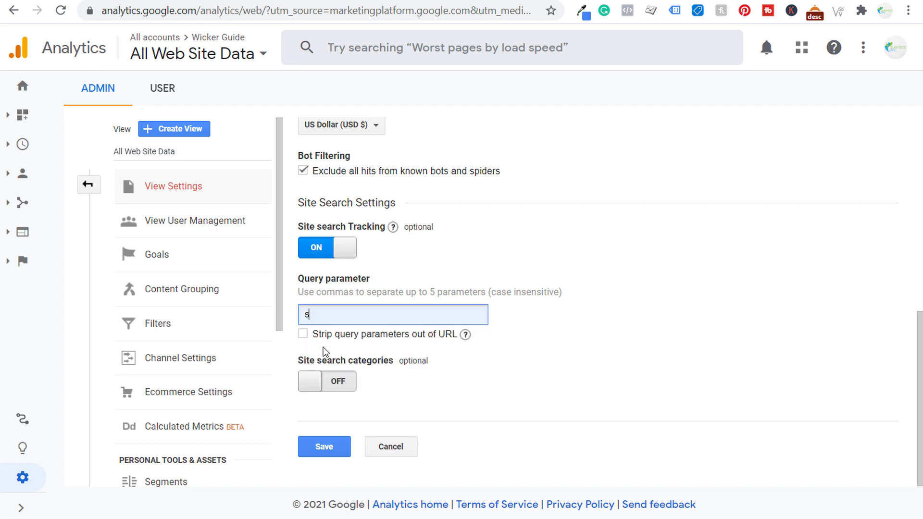
{"action": "left_click", "coordinate": [323, 445]}
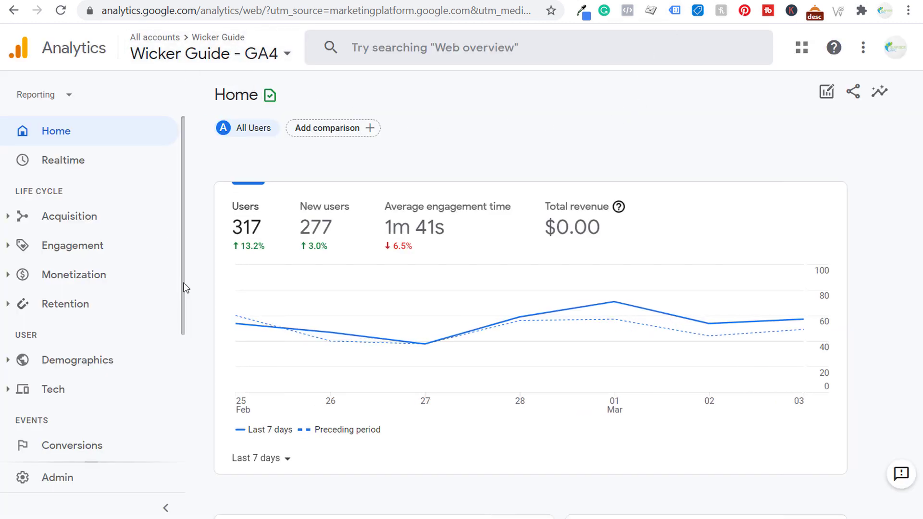
Open the Engagement Events report of the Wicker Guide - GA4 property and examine the event charts
{"action": "left_click", "coordinate": [44, 245]}
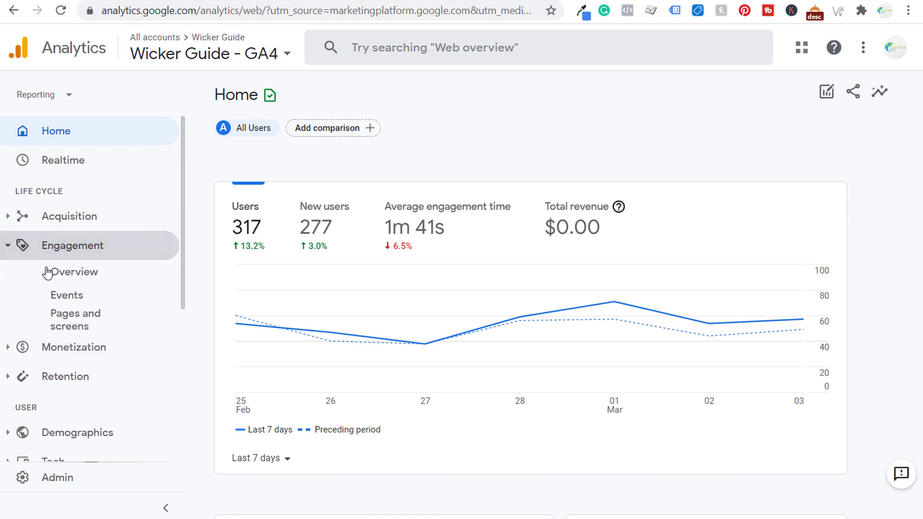
{"action": "left_click", "coordinate": [61, 298]}
{"action": "scroll", "coordinate": [214, 202], "scroll_direction": "down", "scroll_amount": 10}
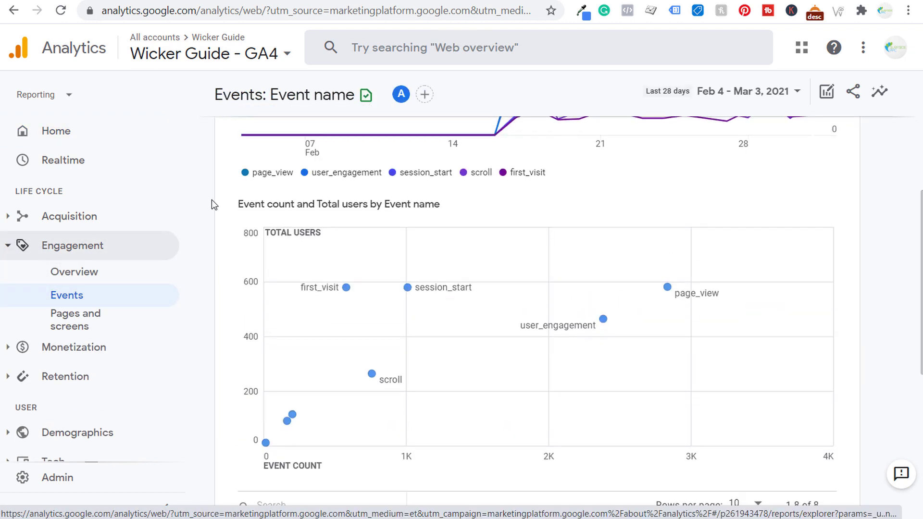
{"action": "scroll", "coordinate": [210, 202], "scroll_direction": "down", "scroll_amount": 1}
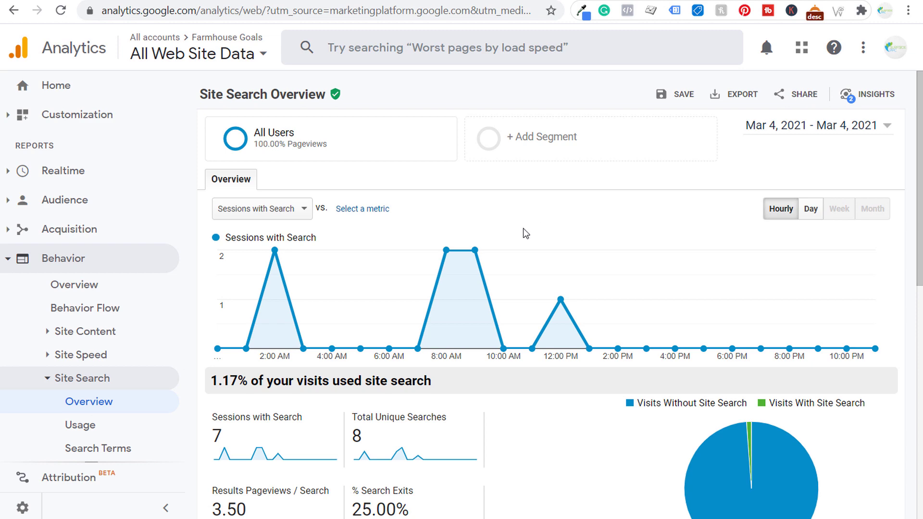
Review the Farmhouse Goals site search overview metrics and list its searches by start page and by search term
{"action": "scroll", "coordinate": [543, 234], "scroll_direction": "down", "scroll_amount": 4}
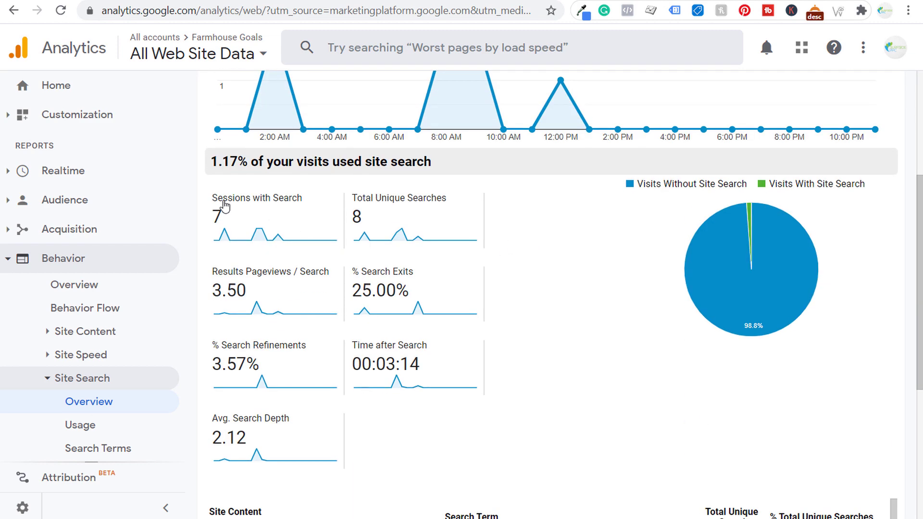
{"action": "mouse_move", "coordinate": [240, 204]}
{"action": "mouse_move", "coordinate": [279, 273]}
{"action": "scroll", "coordinate": [612, 348], "scroll_direction": "down", "scroll_amount": 3}
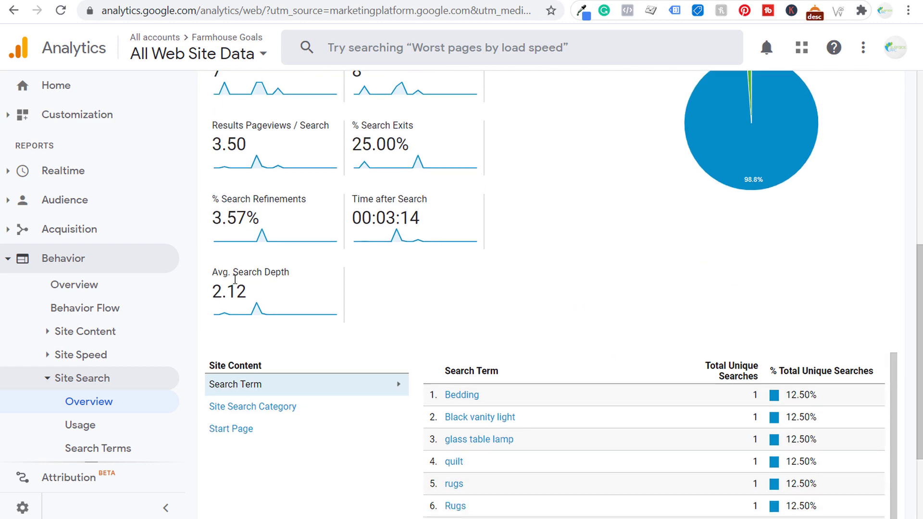
{"action": "scroll", "coordinate": [554, 288], "scroll_direction": "down", "scroll_amount": 3}
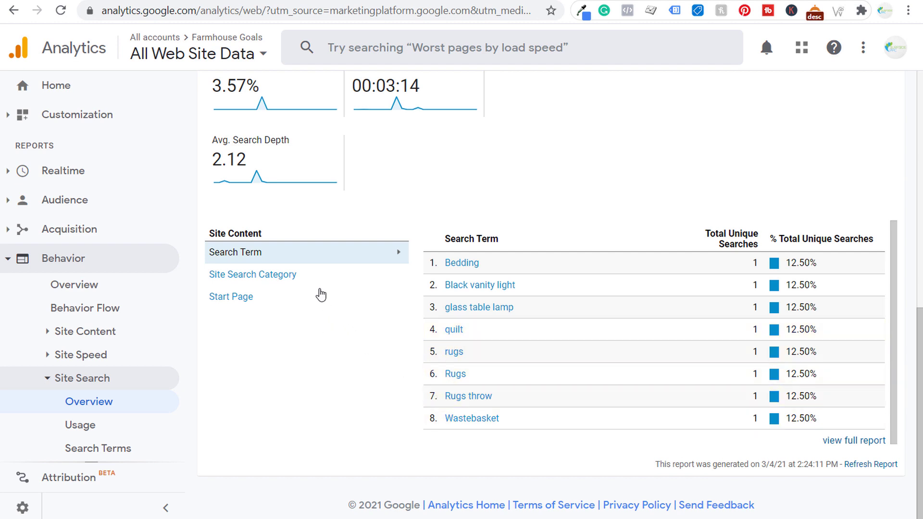
{"action": "left_click", "coordinate": [245, 301]}
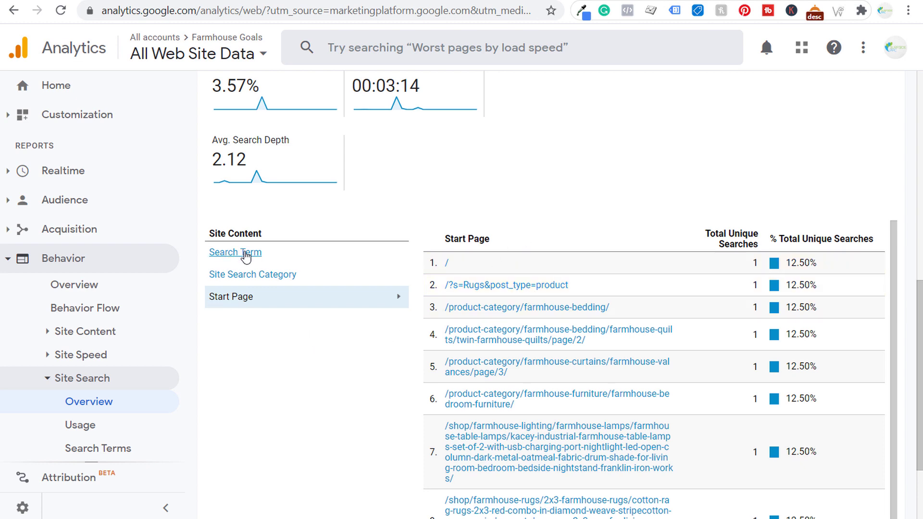
{"action": "left_click", "coordinate": [246, 257]}
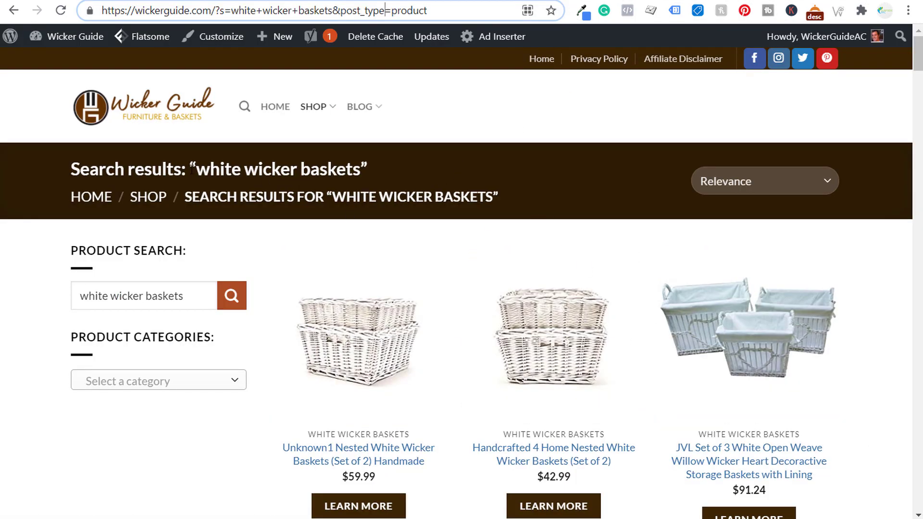
Mark the search phrase "white wicker baskets" in the heading of the Wicker Guide results page
{"action": "left_click_drag", "start_coordinate": [196, 169], "coordinate": [360, 169]}
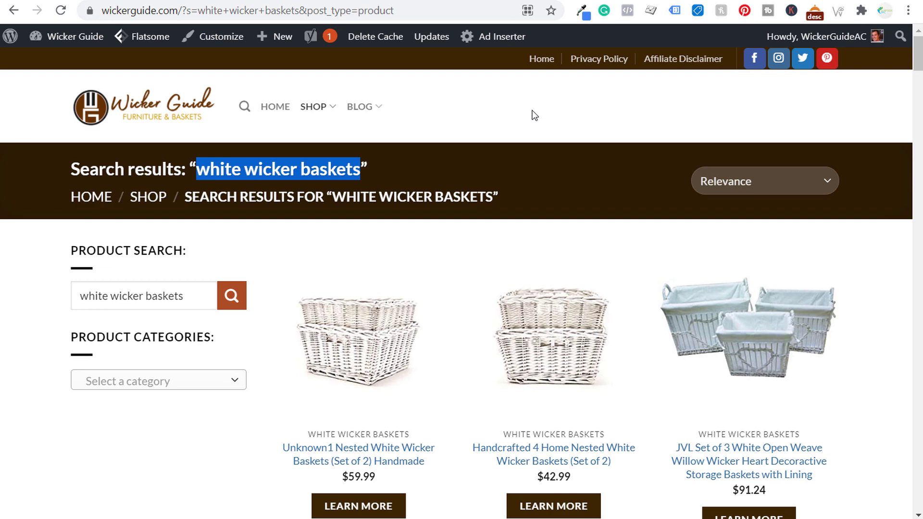
Switch to the SearchWP pricing page and choose to purchase the $199 Pro License
{"action": "left_click", "coordinate": [415, 1]}
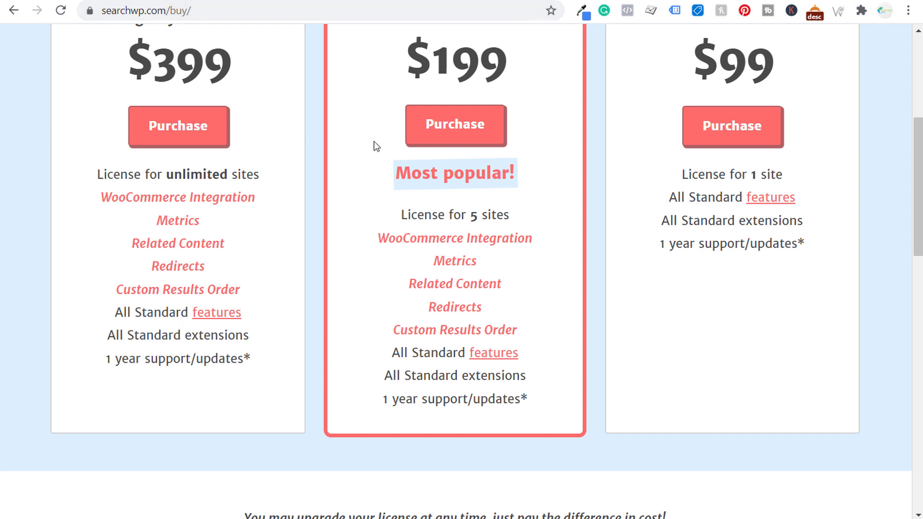
{"action": "scroll", "coordinate": [447, 180], "scroll_direction": "up", "scroll_amount": 3}
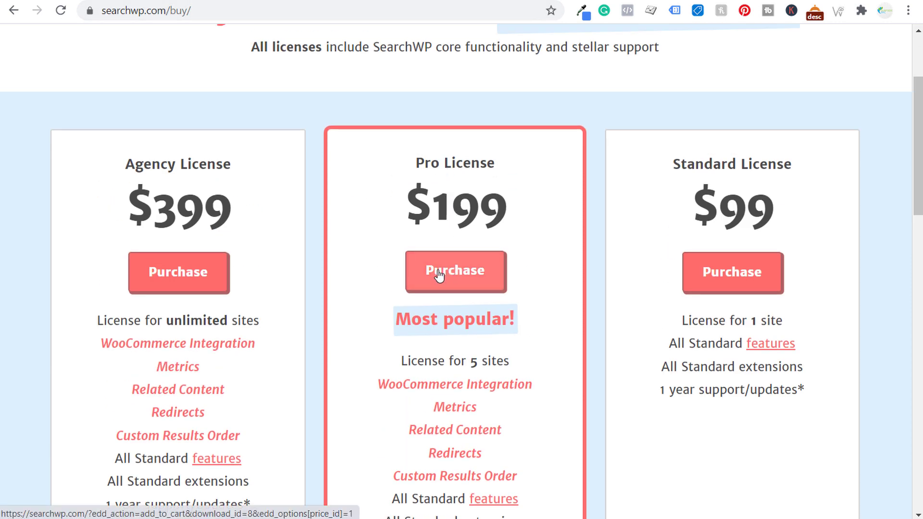
{"action": "left_click", "coordinate": [474, 282]}
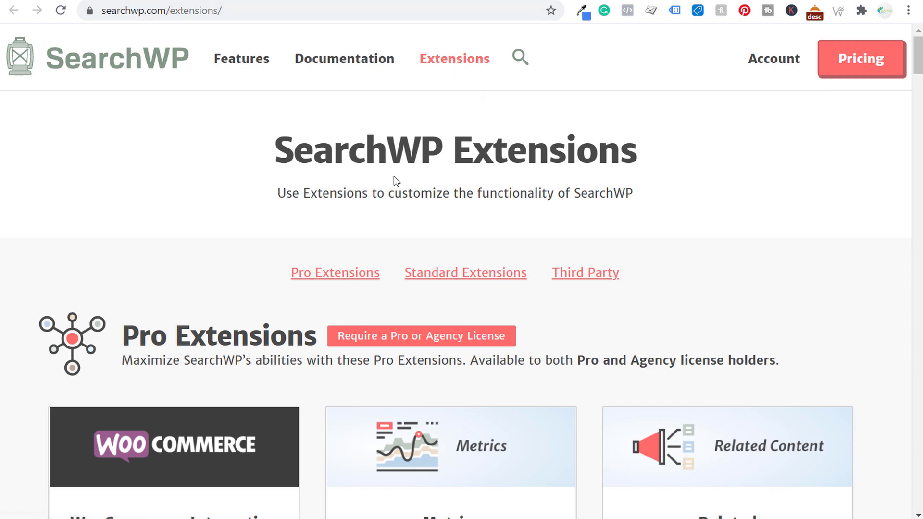
Look through the Pro and Standard extensions offered on the SearchWP Extensions page
{"action": "scroll", "coordinate": [288, 178], "scroll_direction": "down", "scroll_amount": 6}
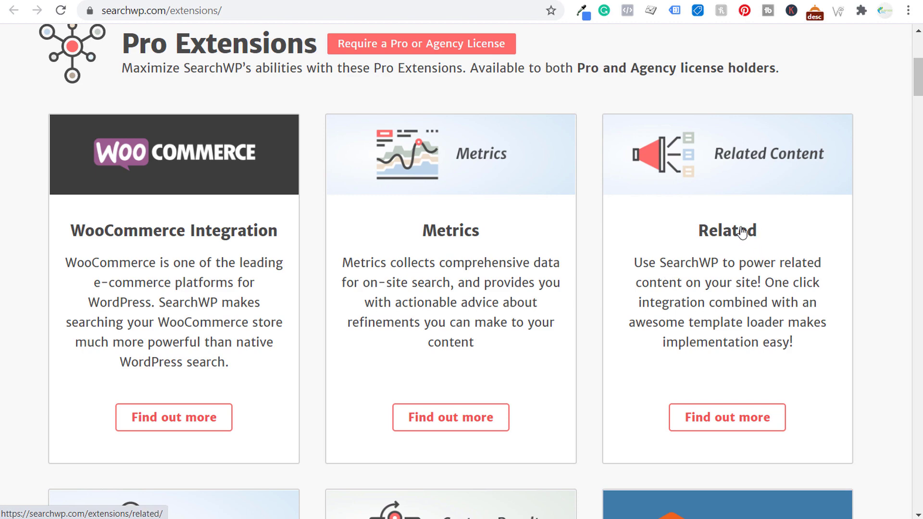
{"action": "scroll", "coordinate": [745, 231], "scroll_direction": "down", "scroll_amount": 6}
{"action": "scroll", "coordinate": [820, 206], "scroll_direction": "down", "scroll_amount": 4}
{"action": "scroll", "coordinate": [750, 222], "scroll_direction": "down", "scroll_amount": 11}
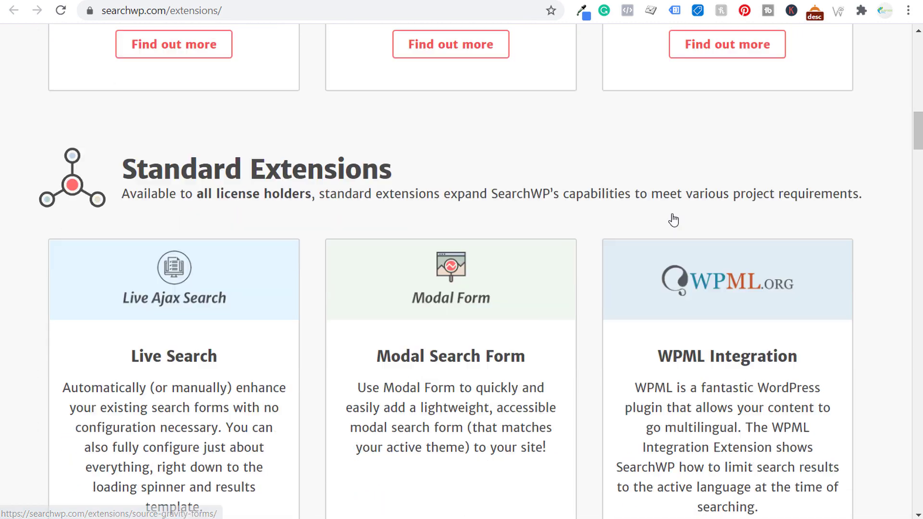
{"action": "scroll", "coordinate": [175, 117], "scroll_direction": "up", "scroll_amount": 2}
{"action": "scroll", "coordinate": [174, 117], "scroll_direction": "up", "scroll_amount": 4}
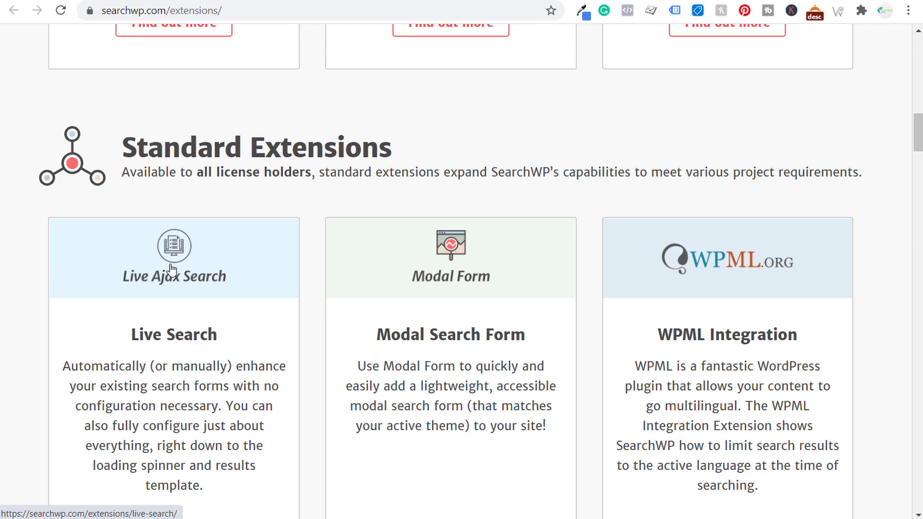
{"action": "scroll", "coordinate": [274, 160], "scroll_direction": "up", "scroll_amount": 15}
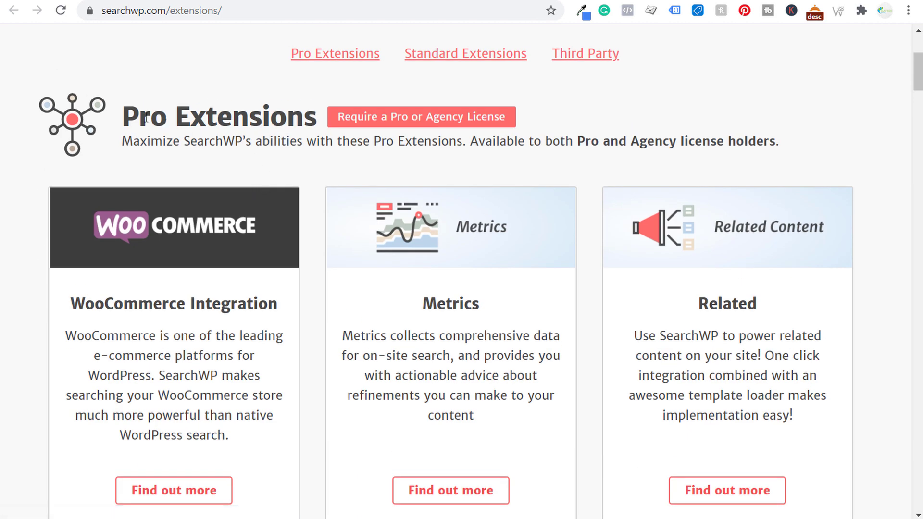
Mark the Pro Extensions and Standard Extensions headings to compare which licenses each group requires
{"action": "left_click_drag", "start_coordinate": [149, 118], "coordinate": [262, 120]}
{"action": "left_click", "coordinate": [295, 120]}
{"action": "scroll", "coordinate": [226, 245], "scroll_direction": "down", "scroll_amount": 15}
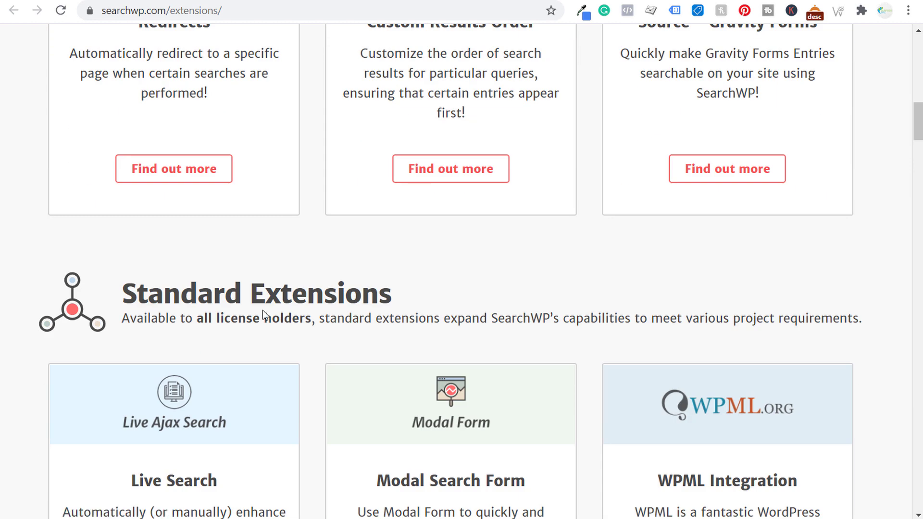
{"action": "left_click_drag", "start_coordinate": [176, 297], "coordinate": [315, 298]}
{"action": "left_click", "coordinate": [315, 298]}
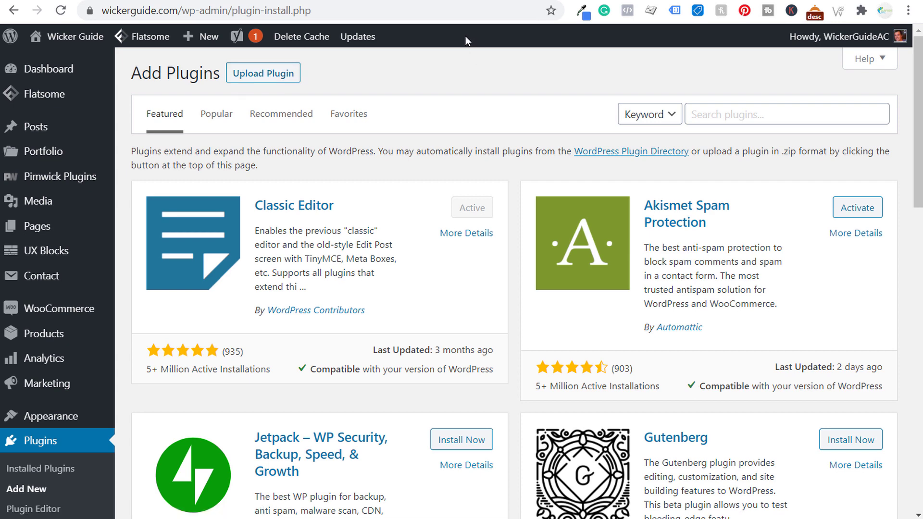
Switch back to the SearchWP Extensions page and open the details of the WooCommerce Integration extension
{"action": "left_click", "coordinate": [432, 0]}
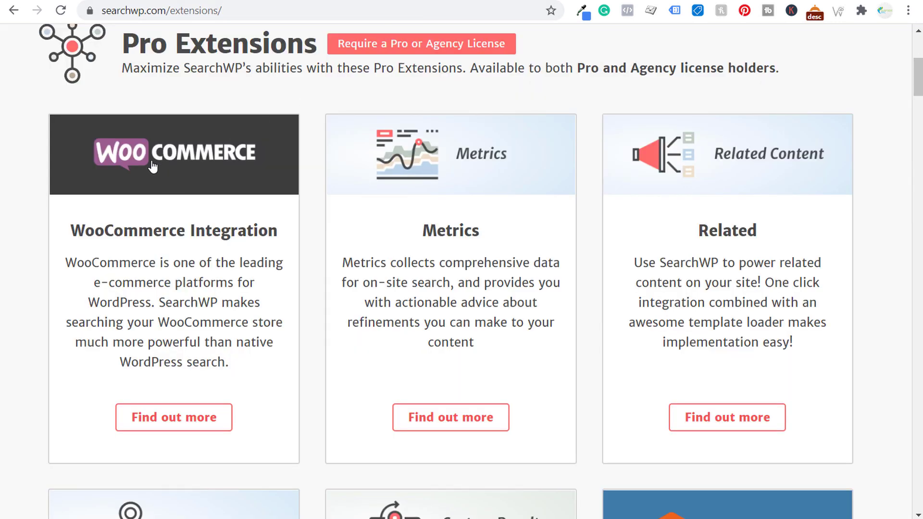
{"action": "left_click", "coordinate": [181, 416]}
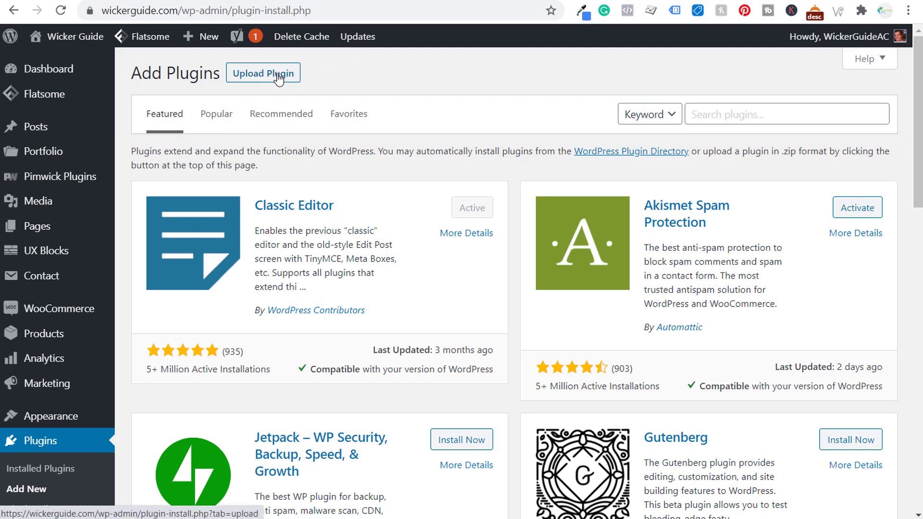
Install and activate the SearchWP plugin from searchwp-4.1.13.zip in WordPress and dismiss its welcome message
{"action": "left_click", "coordinate": [278, 79]}
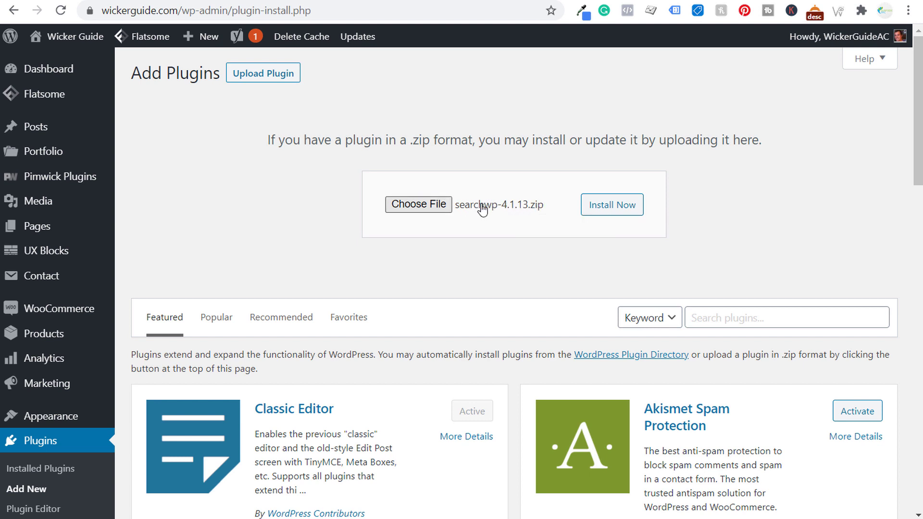
{"action": "left_click", "coordinate": [612, 205]}
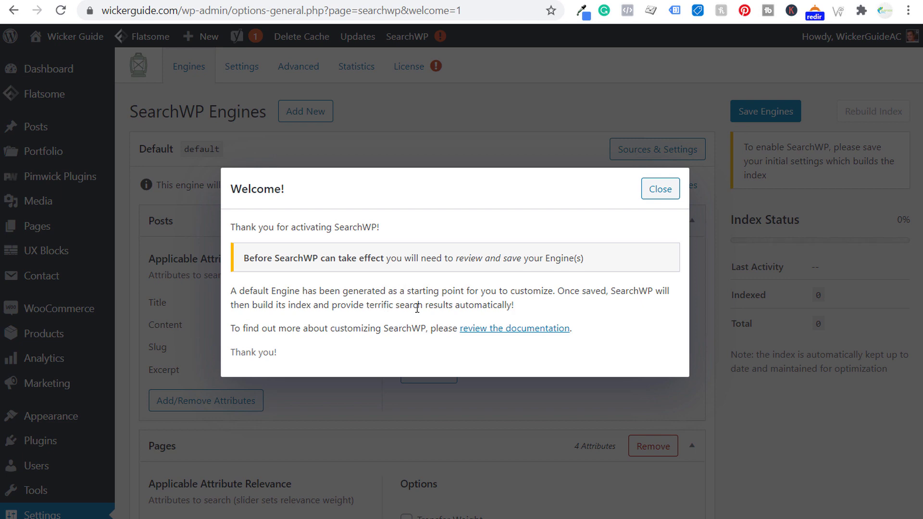
{"action": "left_click", "coordinate": [672, 190]}
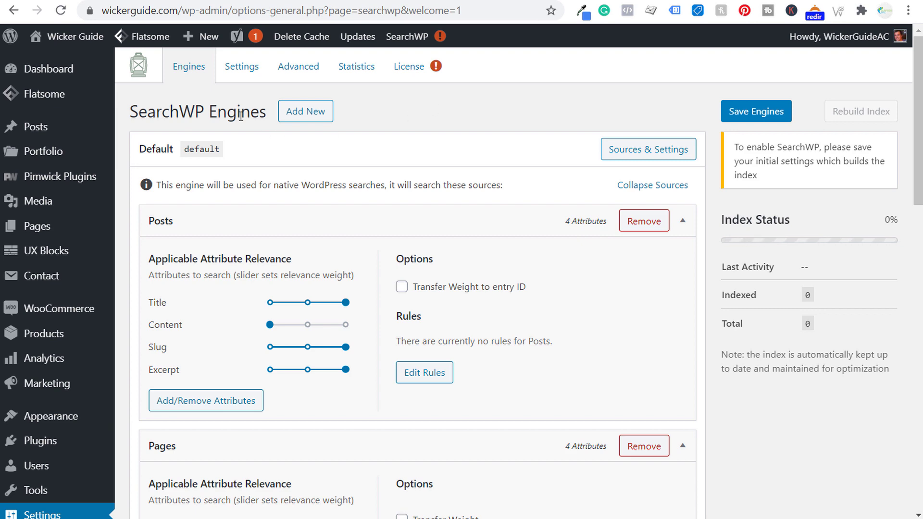
Remove Media and Portfolio from the search sources of the default SearchWP engine
{"action": "scroll", "coordinate": [385, 197], "scroll_direction": "down", "scroll_amount": 1}
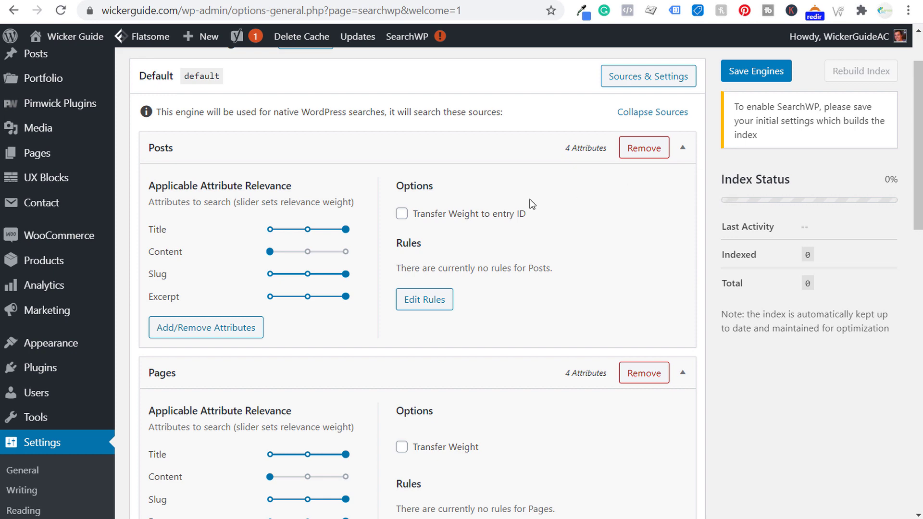
{"action": "scroll", "coordinate": [529, 200], "scroll_direction": "down", "scroll_amount": 9}
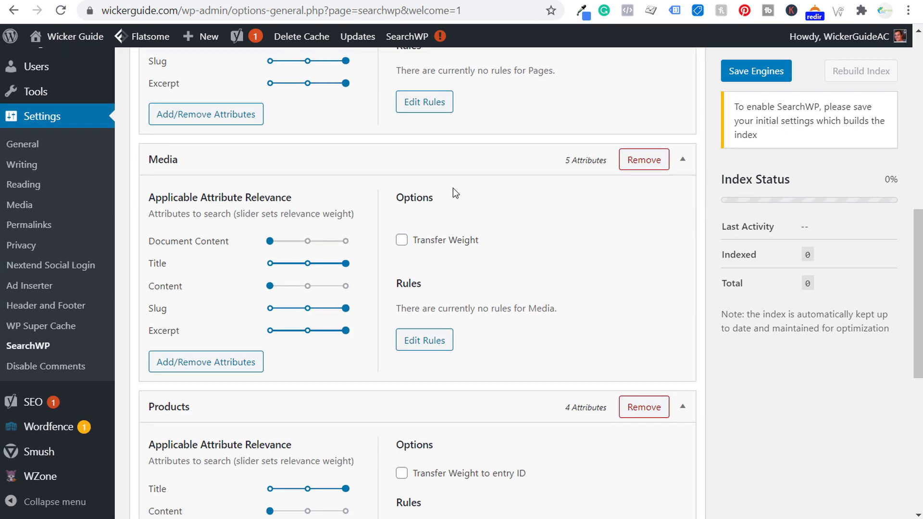
{"action": "left_click", "coordinate": [646, 159]}
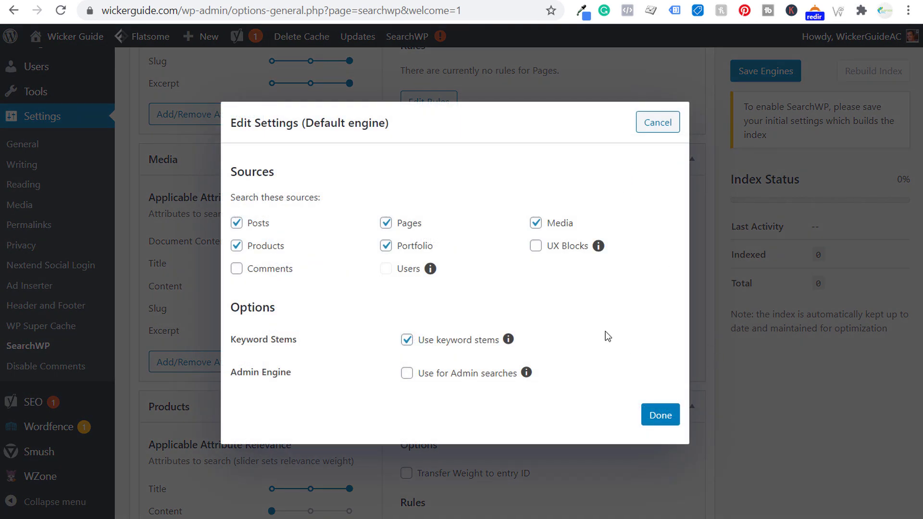
{"action": "left_click", "coordinate": [536, 224]}
{"action": "left_click", "coordinate": [386, 246]}
{"action": "left_click", "coordinate": [661, 422]}
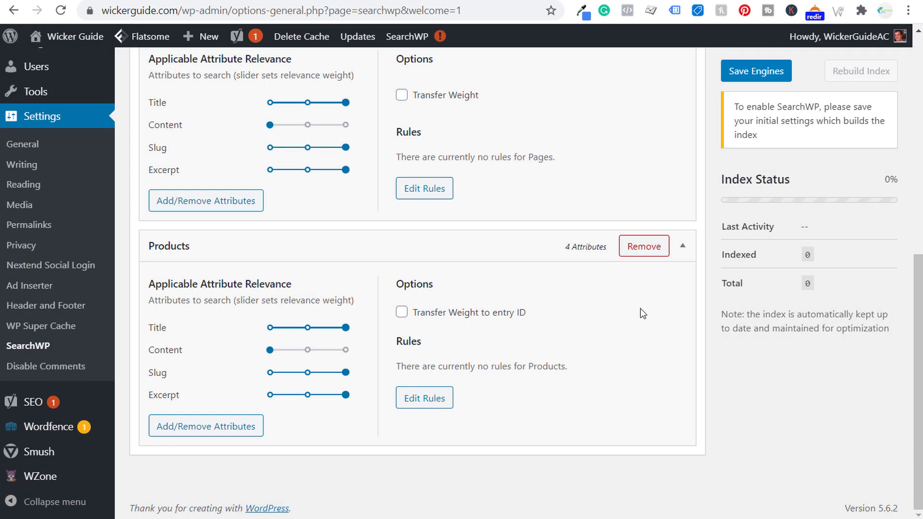
Check the attribute relevance and options of the default engine's Posts source and save the engines
{"action": "scroll", "coordinate": [481, 315], "scroll_direction": "up", "scroll_amount": 3}
{"action": "scroll", "coordinate": [450, 362], "scroll_direction": "up", "scroll_amount": 5}
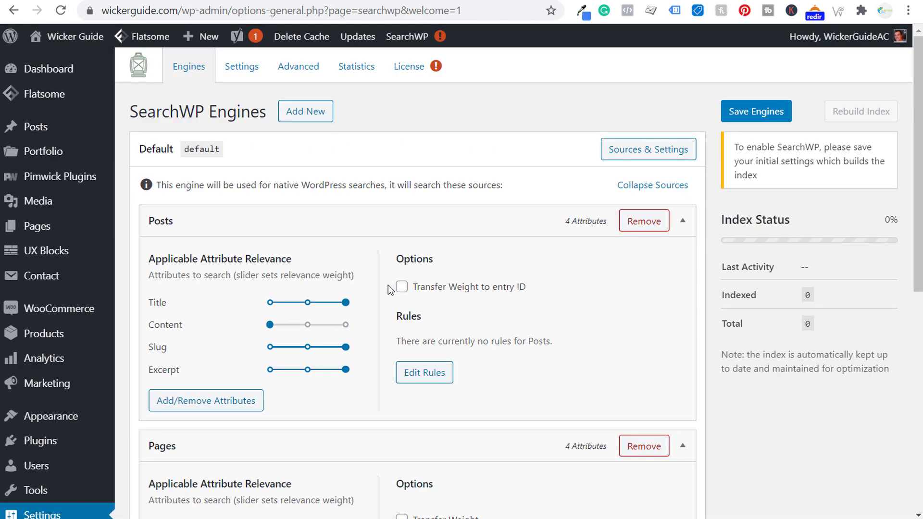
{"action": "scroll", "coordinate": [369, 286], "scroll_direction": "down", "scroll_amount": 1}
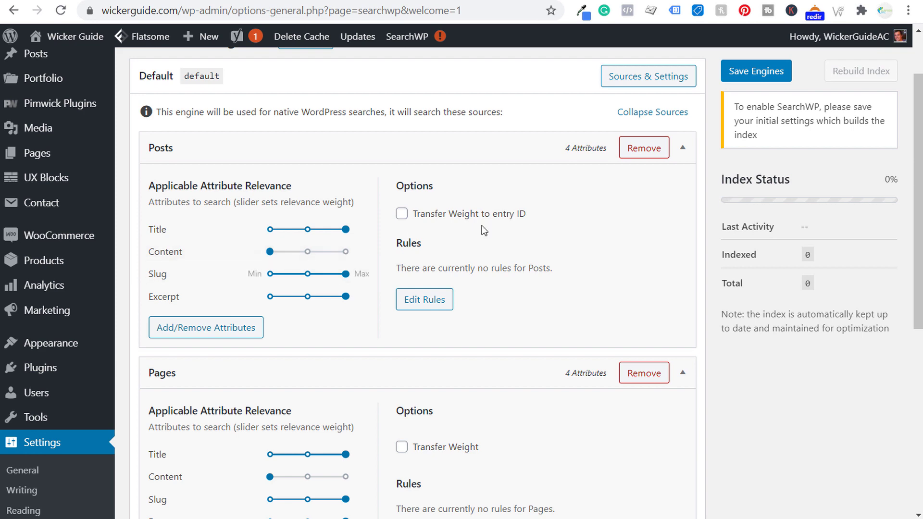
{"action": "scroll", "coordinate": [735, 105], "scroll_direction": "up", "scroll_amount": 1}
{"action": "left_click", "coordinate": [735, 105]}
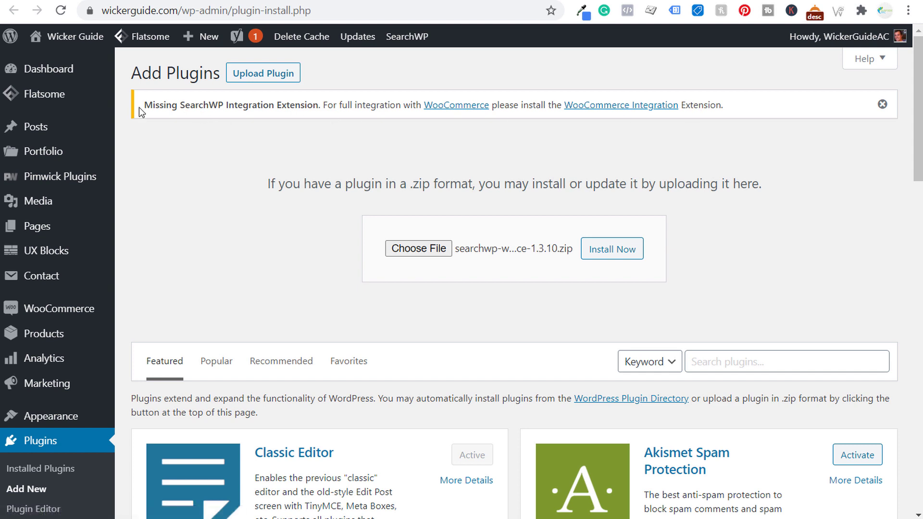
Read the missing integration notice, and install and activate the WooCommerce extension from searchwp-woocommerce-1.3.10.zip
{"action": "left_click_drag", "start_coordinate": [142, 108], "coordinate": [308, 106]}
{"action": "left_click", "coordinate": [308, 107]}
{"action": "left_click", "coordinate": [610, 255]}
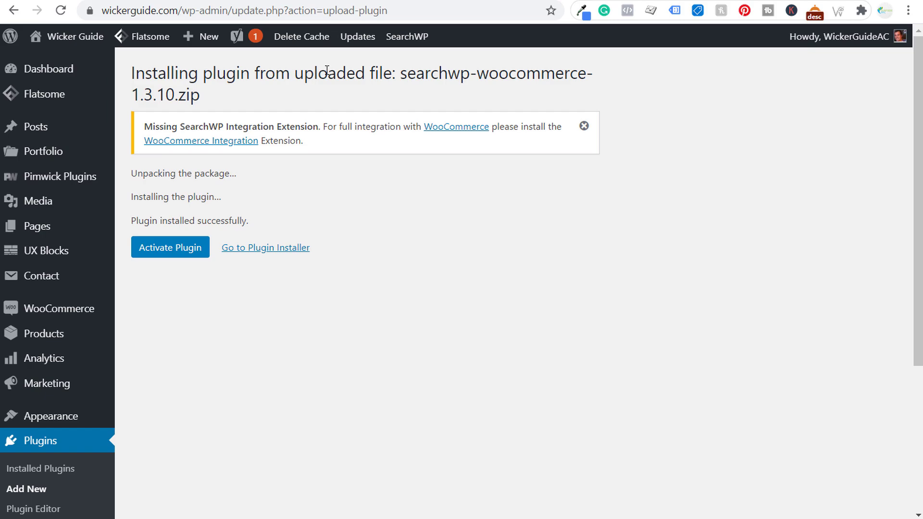
{"action": "left_click", "coordinate": [178, 255]}
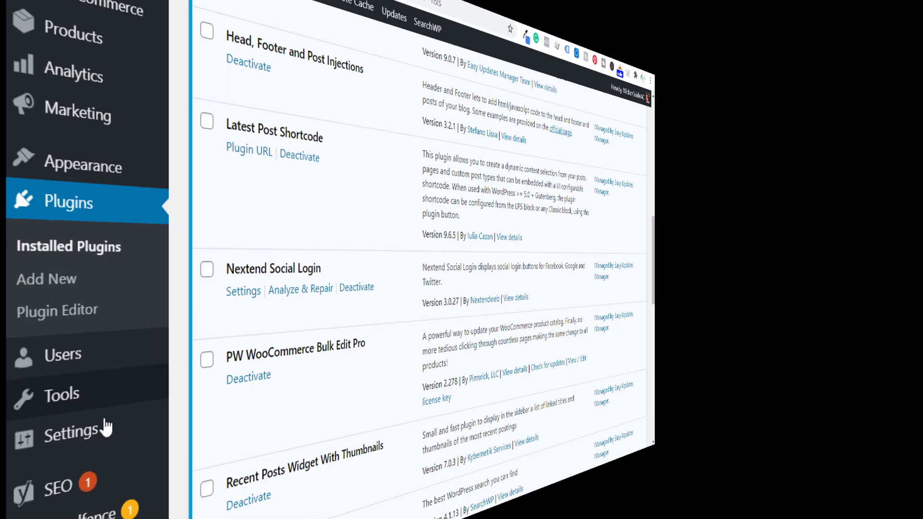
Open the SearchWP settings and check the Index Status and the note about automatic index maintenance
{"action": "mouse_move", "coordinate": [55, 368]}
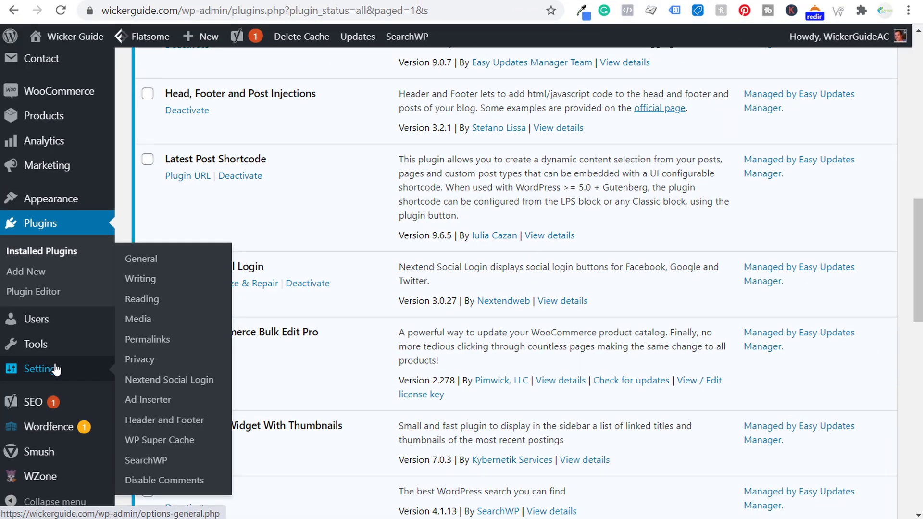
{"action": "left_click", "coordinate": [143, 464]}
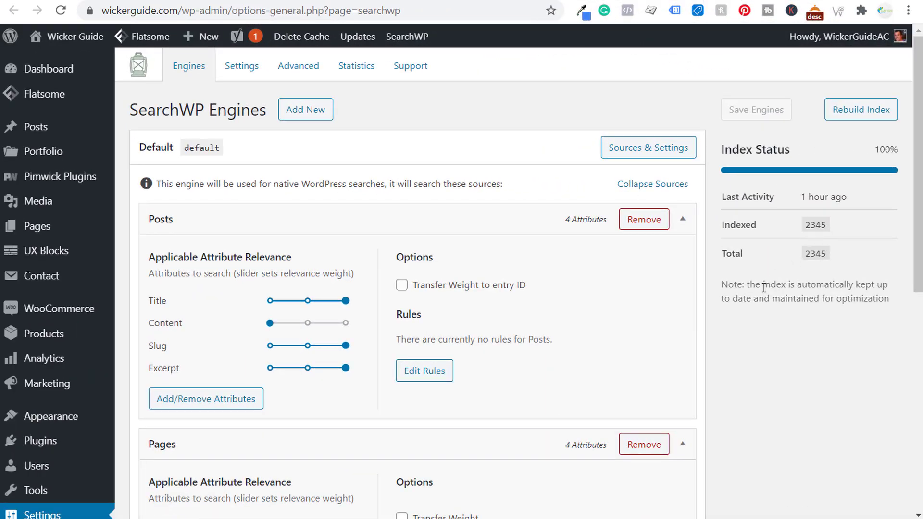
{"action": "left_click_drag", "start_coordinate": [767, 286], "coordinate": [802, 287]}
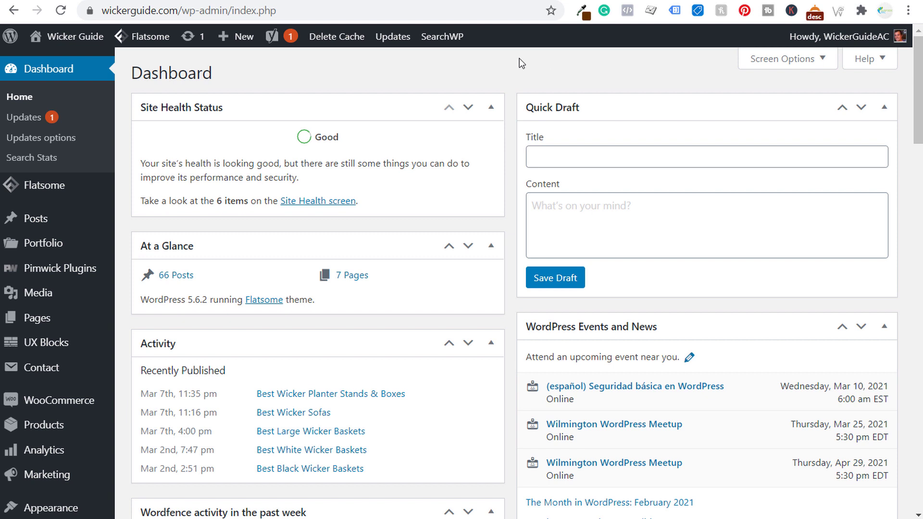
Open Flatsome's advanced Site Search options and review the live search, results, ordering, SKU and tag settings
{"action": "mouse_move", "coordinate": [49, 194]}
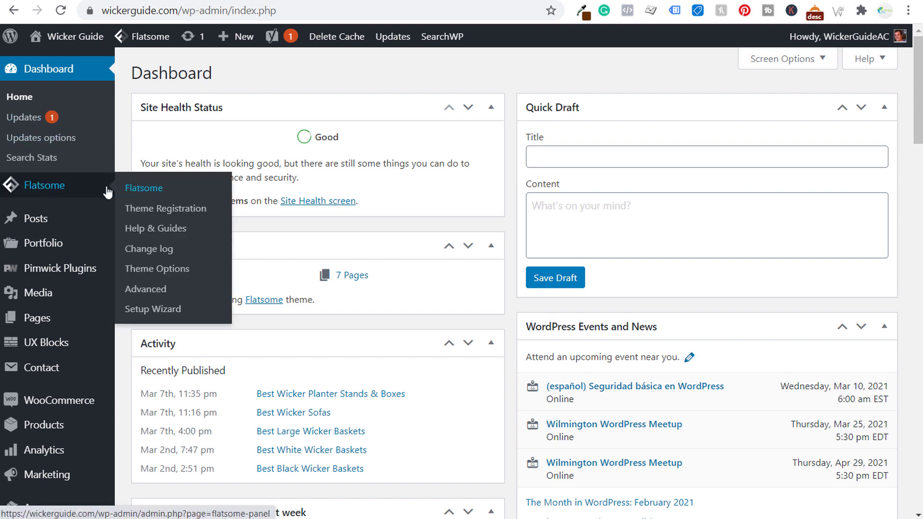
{"action": "left_click", "coordinate": [145, 294]}
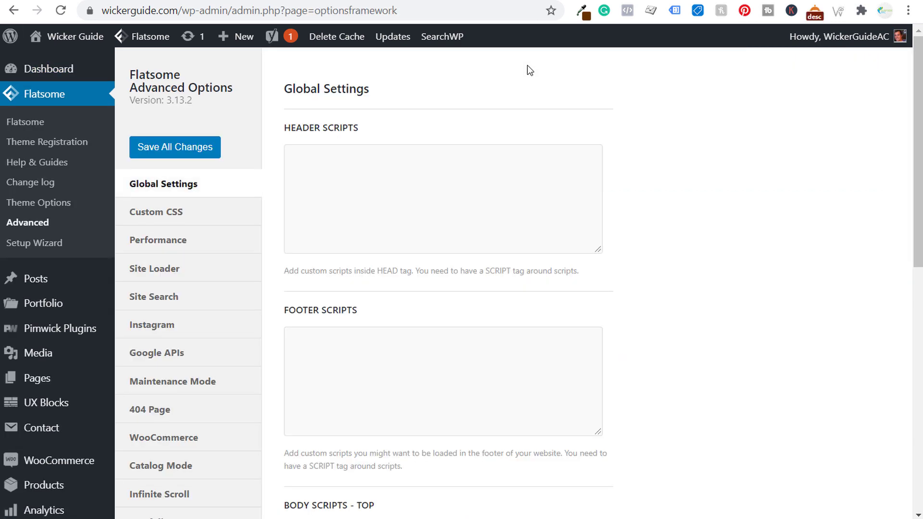
{"action": "left_click", "coordinate": [154, 298]}
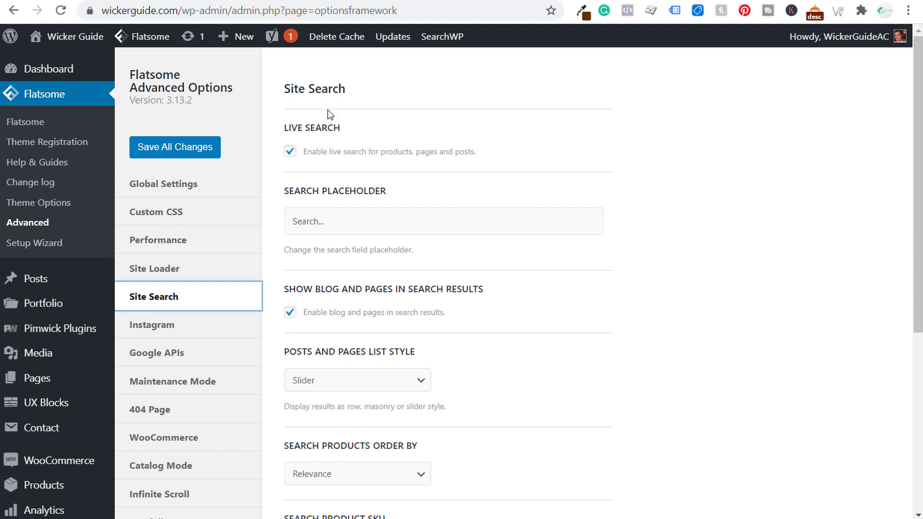
{"action": "scroll", "coordinate": [457, 237], "scroll_direction": "down", "scroll_amount": 2}
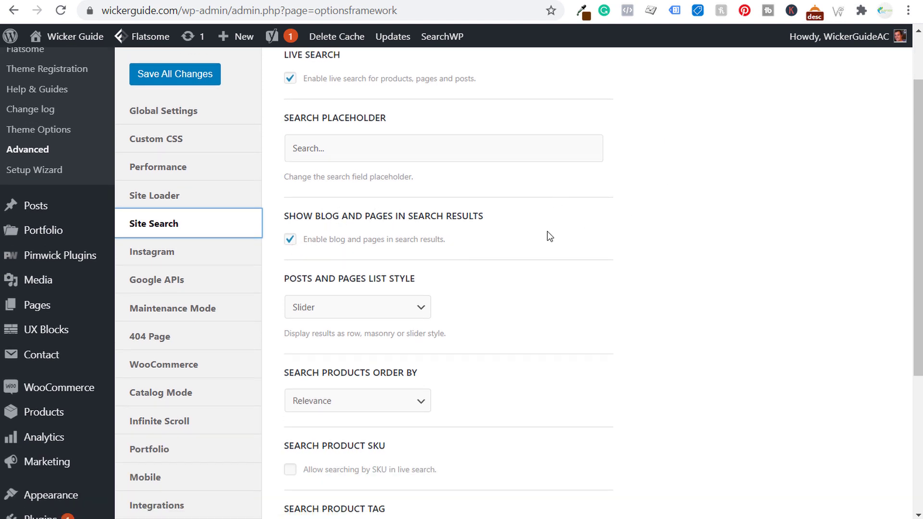
{"action": "scroll", "coordinate": [532, 252], "scroll_direction": "down", "scroll_amount": 3}
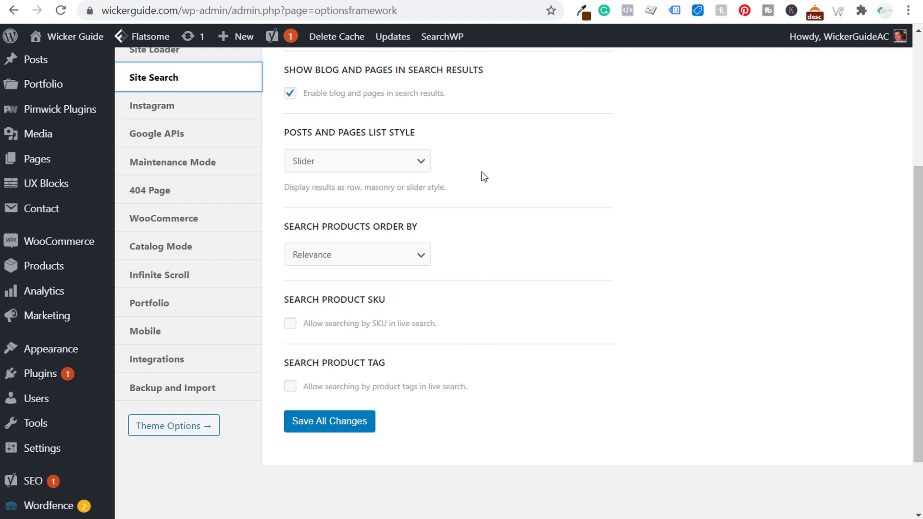
Open the Header section of the Flatsome theme options in the customizer
{"action": "mouse_move", "coordinate": [153, 38]}
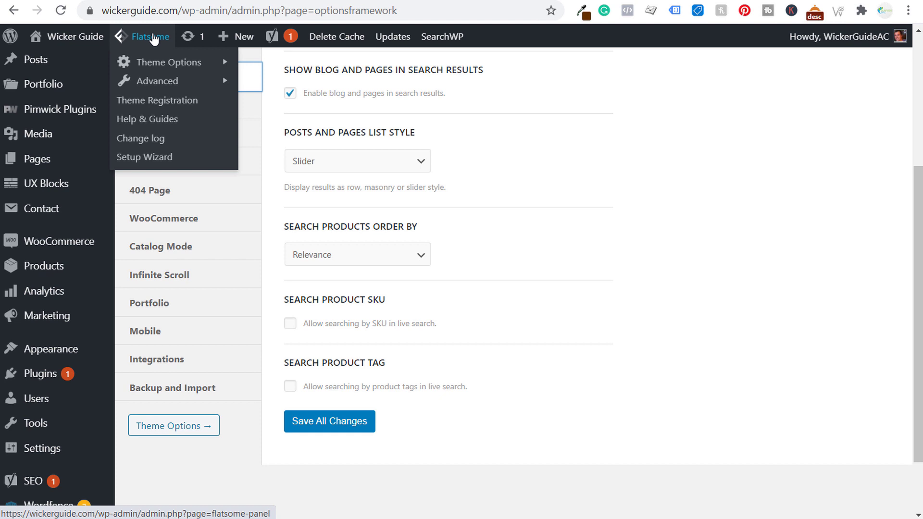
{"action": "mouse_move", "coordinate": [162, 71]}
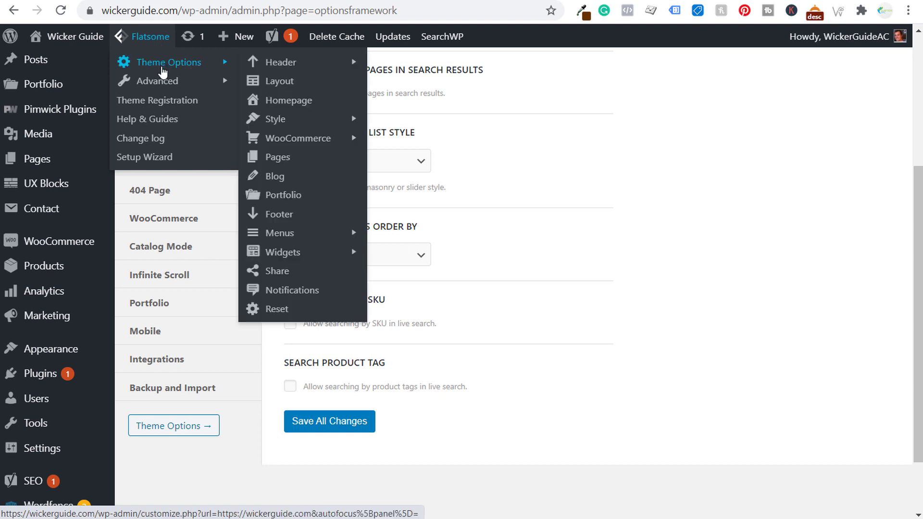
{"action": "mouse_move", "coordinate": [316, 67]}
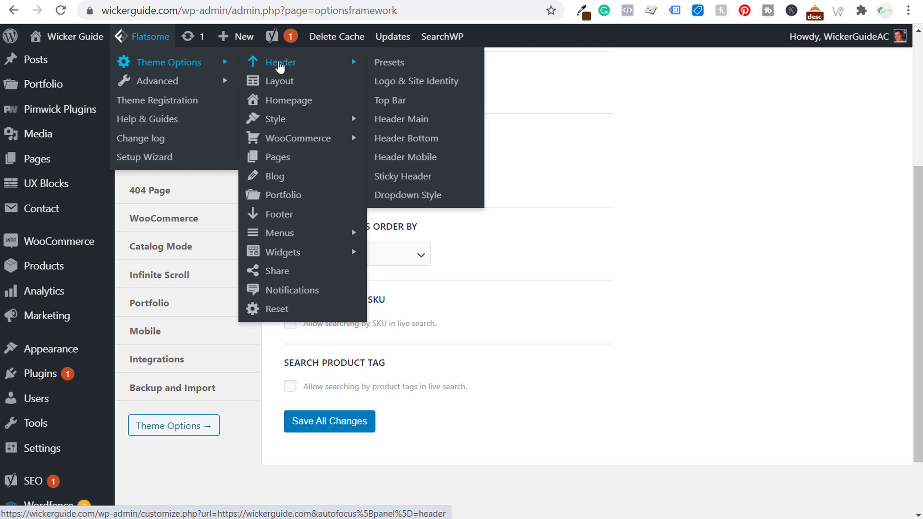
{"action": "left_click", "coordinate": [280, 67]}
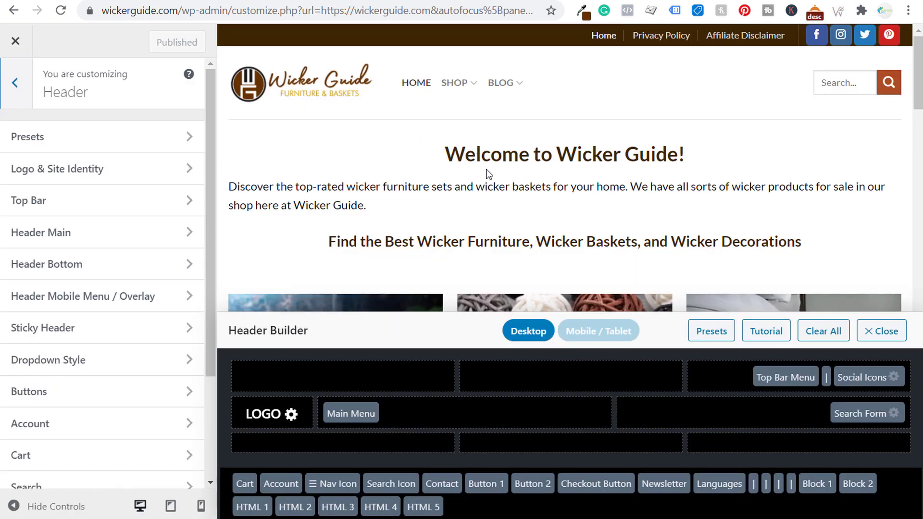
Try the Search Icon before the Main Menu in the desktop header and take it back out
{"action": "left_click_drag", "start_coordinate": [391, 484], "coordinate": [337, 413]}
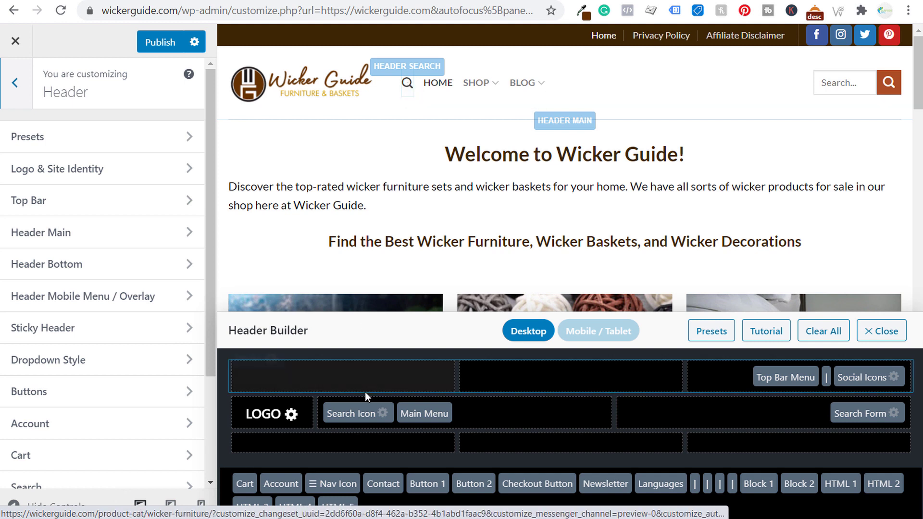
{"action": "left_click_drag", "start_coordinate": [365, 413], "coordinate": [418, 501]}
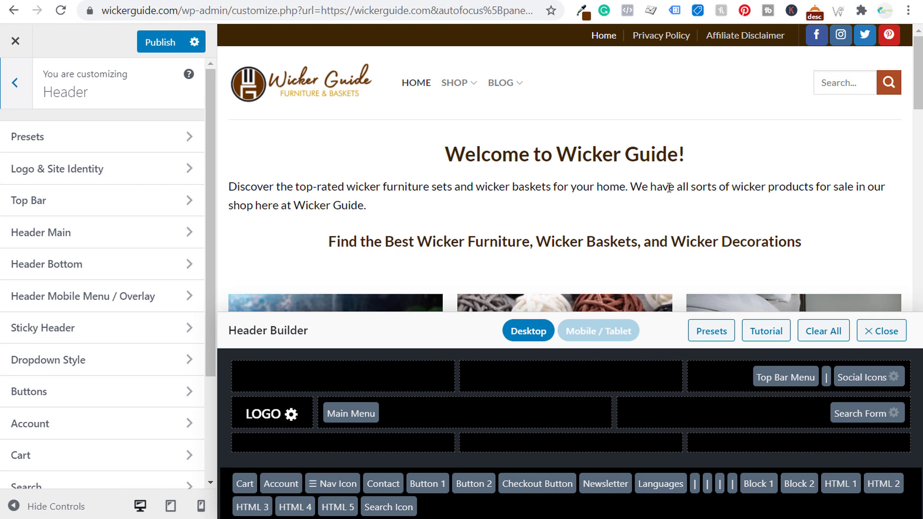
In the Mobile / Tablet header, replace the Cart element beside the logo with the Search Form
{"action": "left_click", "coordinate": [610, 336]}
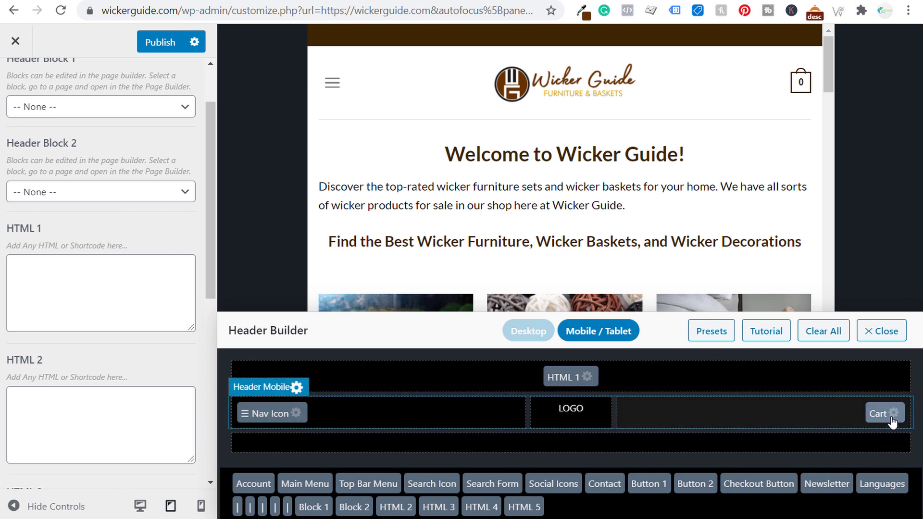
{"action": "left_click_drag", "start_coordinate": [891, 421], "coordinate": [633, 511]}
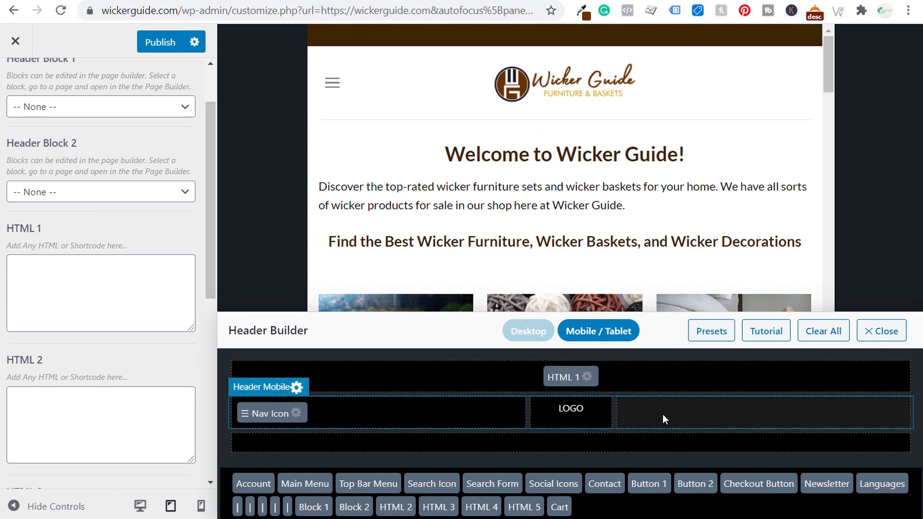
{"action": "left_click_drag", "start_coordinate": [486, 485], "coordinate": [857, 419]}
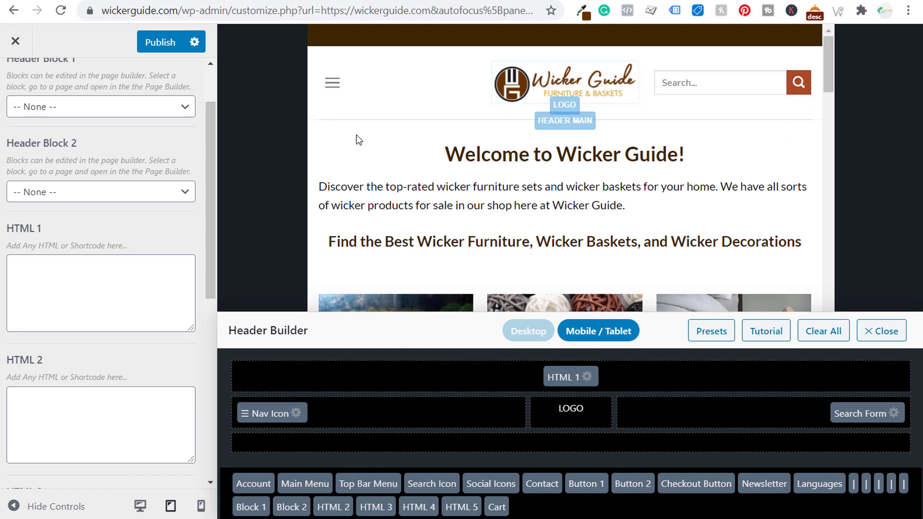
Check the search field in the previewed mobile navigation menu and publish the header changes
{"action": "left_click", "coordinate": [332, 84]}
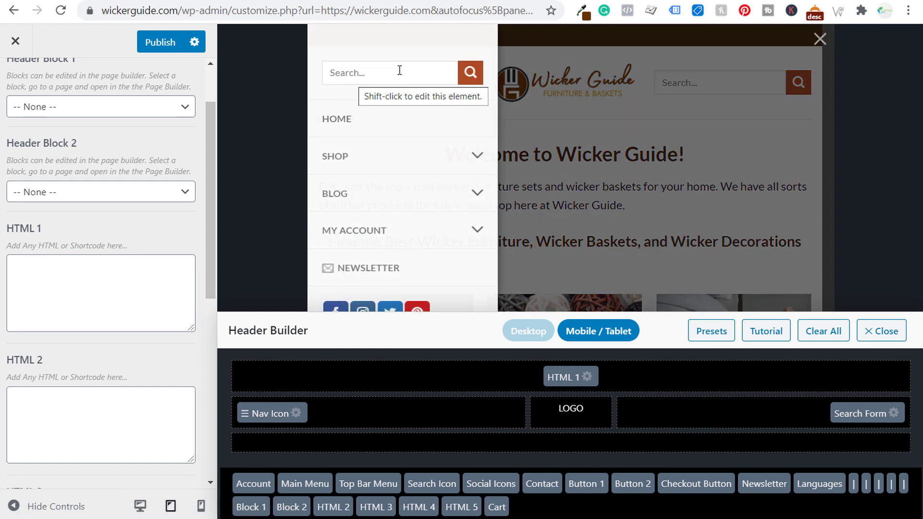
{"action": "left_click", "coordinate": [610, 120]}
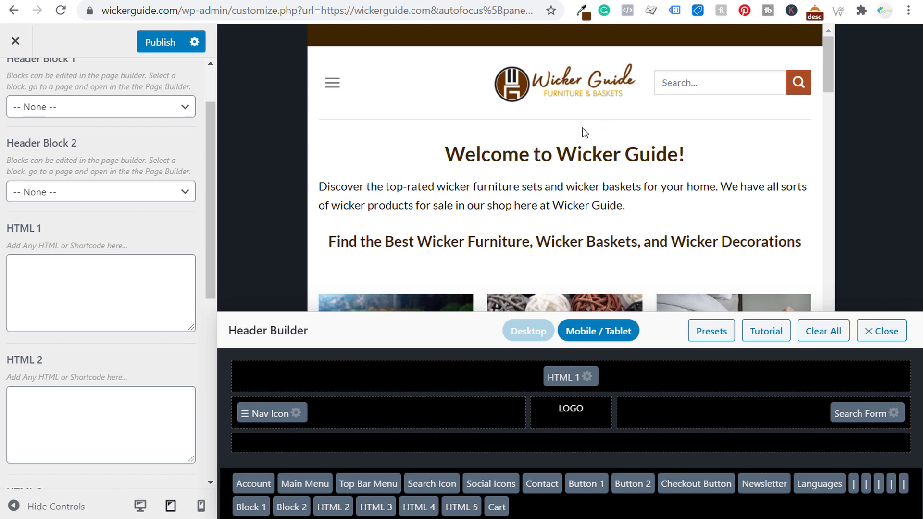
{"action": "mouse_move", "coordinate": [570, 119]}
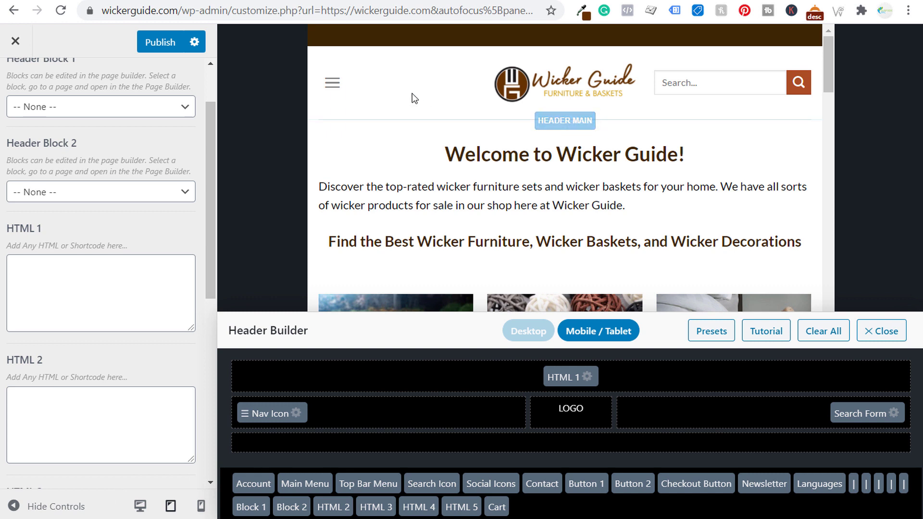
{"action": "left_click", "coordinate": [152, 45]}
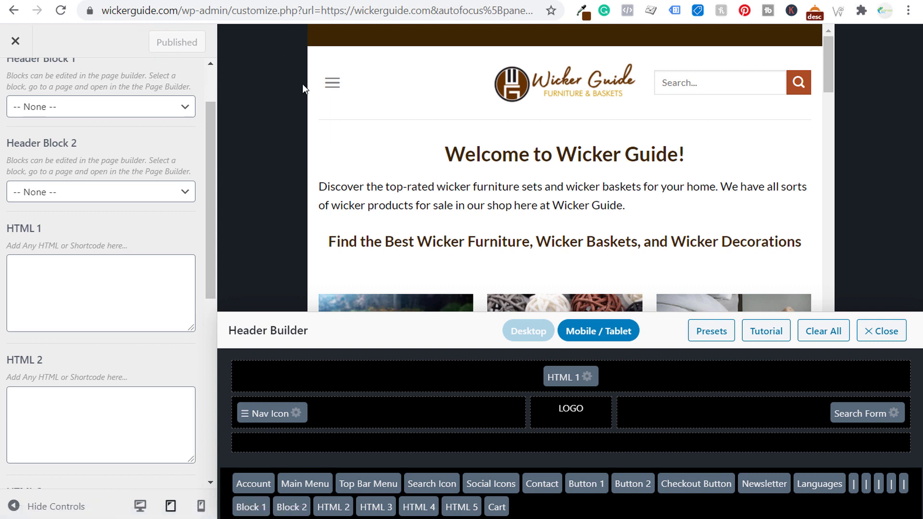
Open the WordPress Widgets page and look through the available widgets for Product Search and Search
{"action": "mouse_move", "coordinate": [480, 35]}
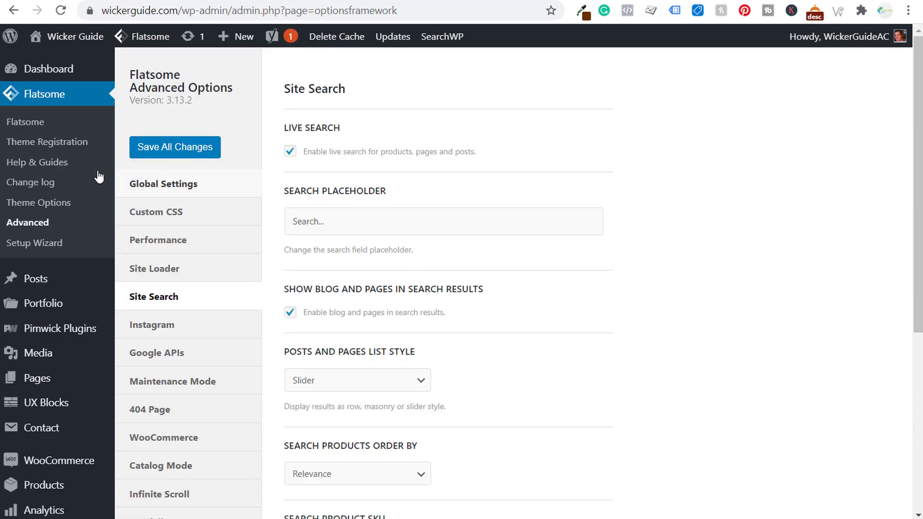
{"action": "scroll", "coordinate": [362, 122], "scroll_direction": "down", "scroll_amount": 5}
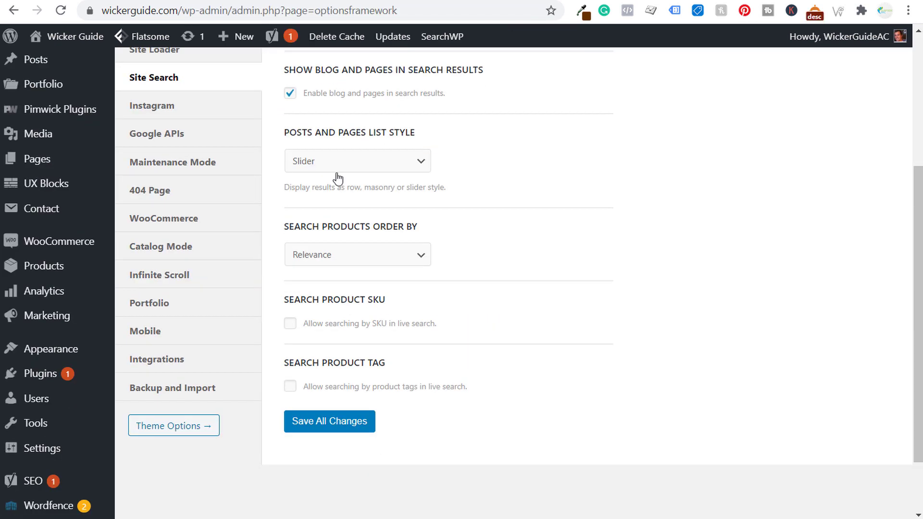
{"action": "mouse_move", "coordinate": [48, 349]}
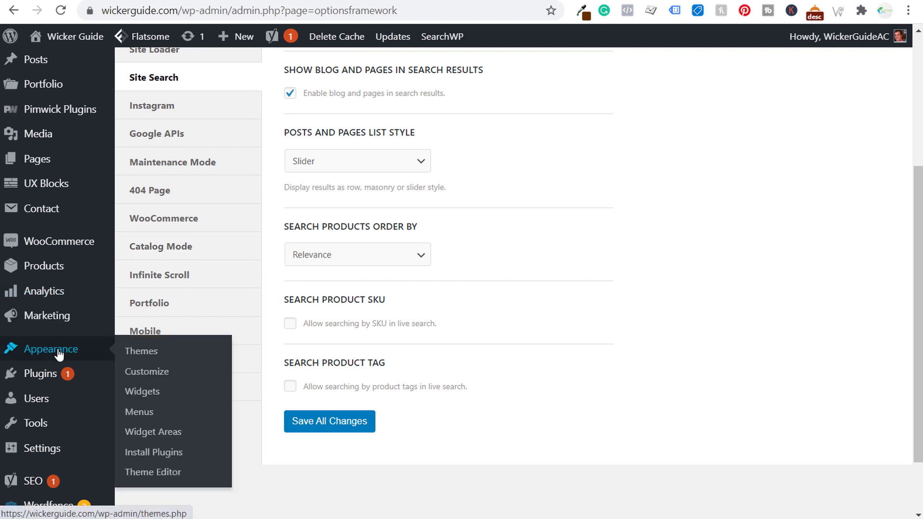
{"action": "left_click", "coordinate": [136, 392]}
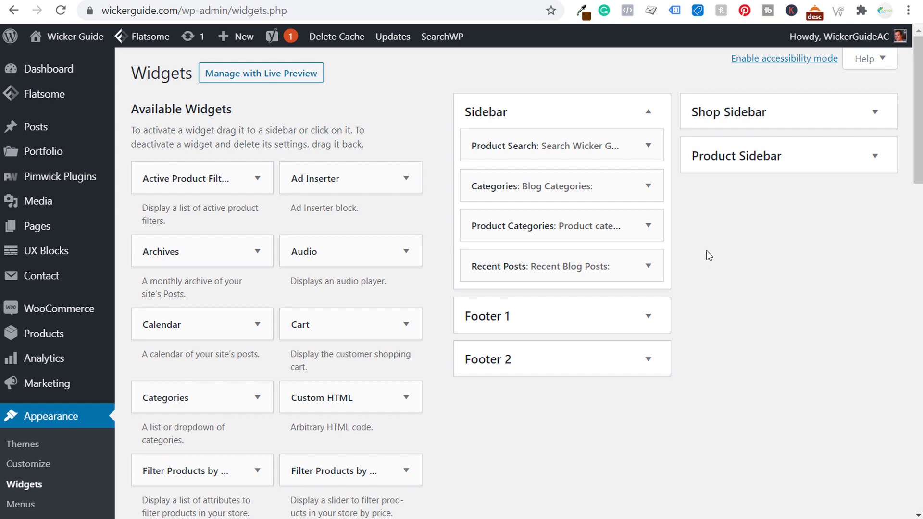
{"action": "scroll", "coordinate": [728, 304], "scroll_direction": "down", "scroll_amount": 10}
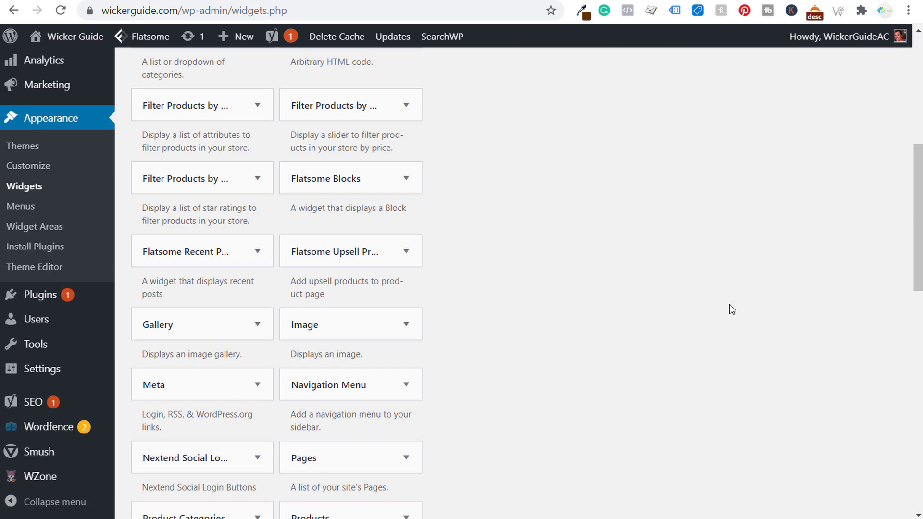
{"action": "scroll", "coordinate": [625, 269], "scroll_direction": "down", "scroll_amount": 4}
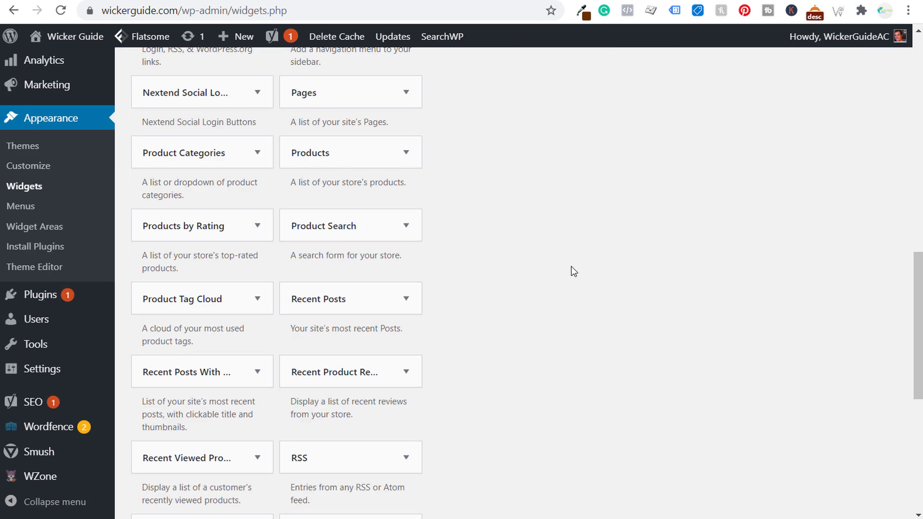
{"action": "scroll", "coordinate": [500, 301], "scroll_direction": "up", "scroll_amount": 2}
{"action": "scroll", "coordinate": [502, 302], "scroll_direction": "down", "scroll_amount": 5}
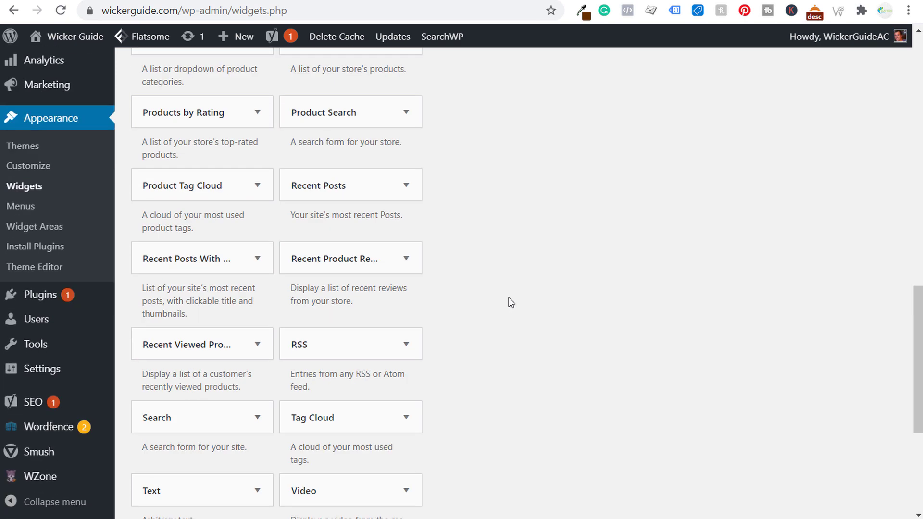
{"action": "scroll", "coordinate": [506, 299], "scroll_direction": "down", "scroll_amount": 1}
{"action": "left_click_drag", "start_coordinate": [141, 342], "coordinate": [258, 347]}
{"action": "left_click", "coordinate": [527, 160]}
{"action": "scroll", "coordinate": [530, 163], "scroll_direction": "up", "scroll_amount": 3}
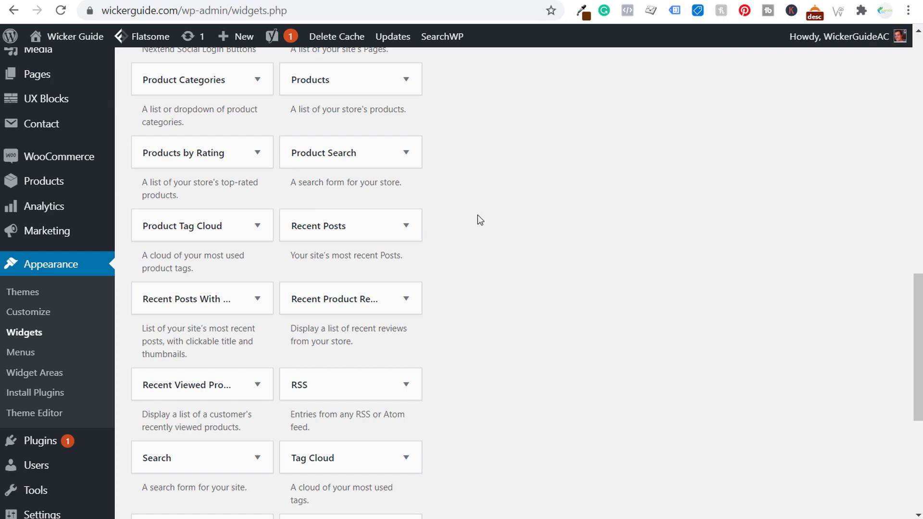
{"action": "scroll", "coordinate": [550, 183], "scroll_direction": "up", "scroll_amount": 5}
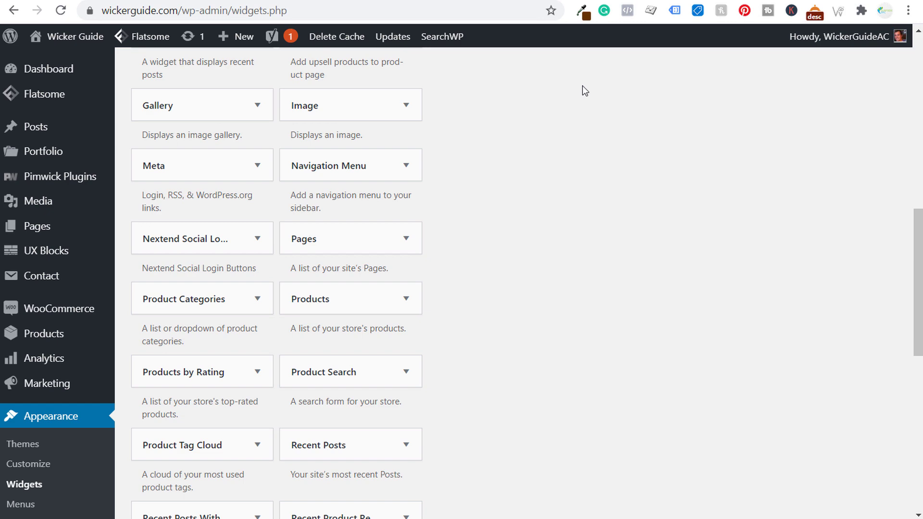
{"action": "scroll", "coordinate": [609, 146], "scroll_direction": "up", "scroll_amount": 13}
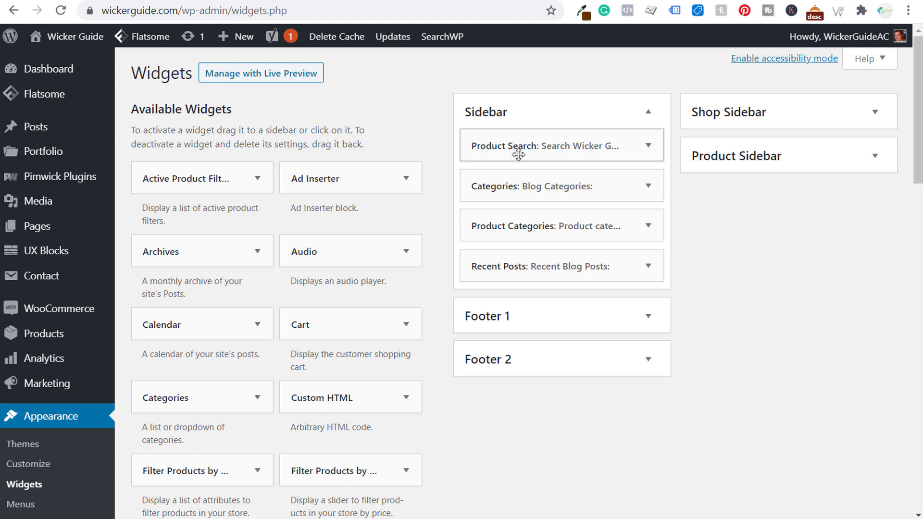
Check the title setting of the Sidebar's Product Search widget and expand the Shop Sidebar area
{"action": "left_click", "coordinate": [645, 146]}
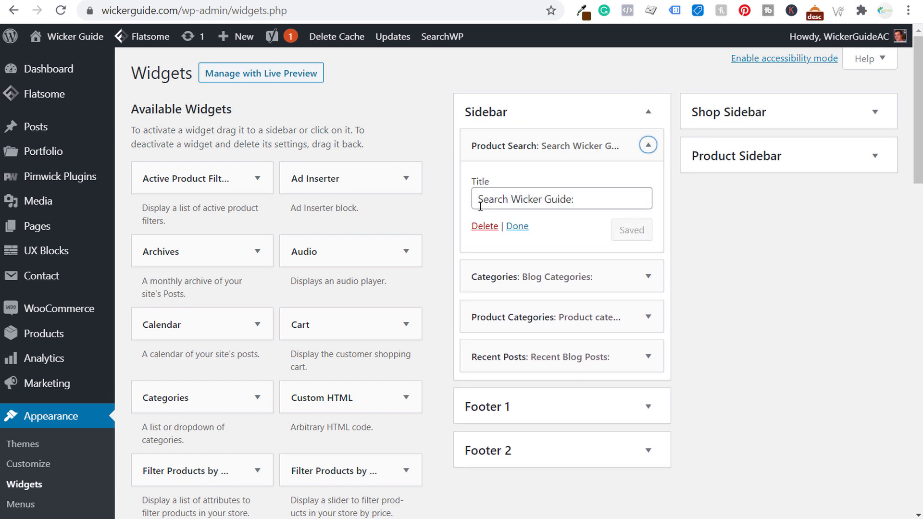
{"action": "left_click", "coordinate": [647, 144]}
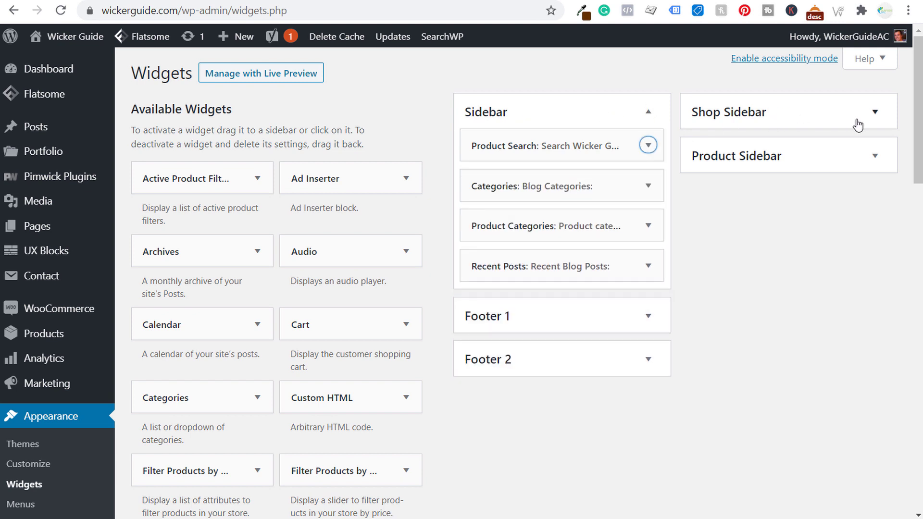
{"action": "left_click", "coordinate": [876, 114]}
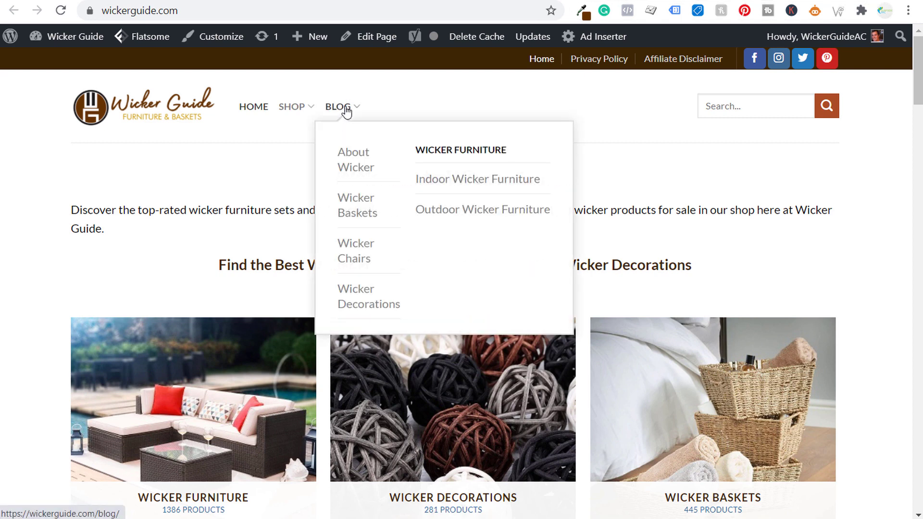
Open the Blog page on the live site to view the sidebar search form
{"action": "left_click", "coordinate": [346, 109]}
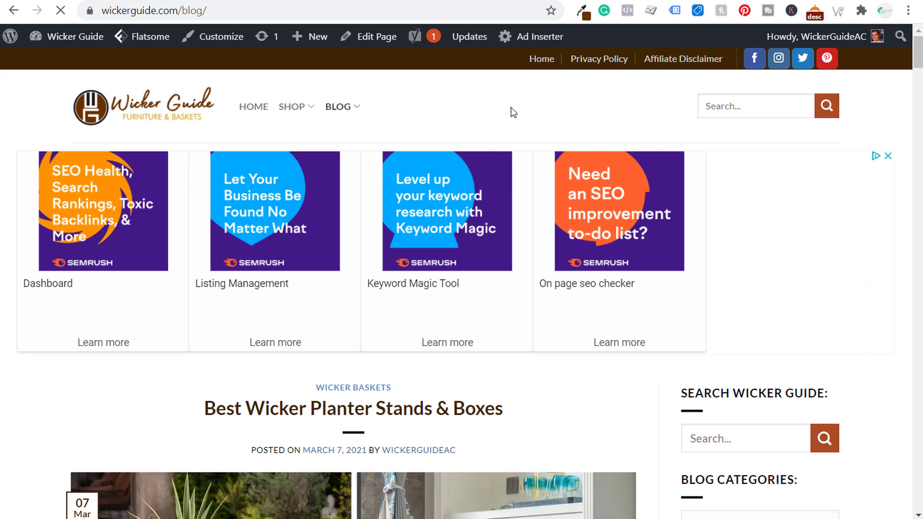
Examine the search form and its heading in the Blog page's sidebar
{"action": "scroll", "coordinate": [360, 106], "scroll_direction": "down", "scroll_amount": 3}
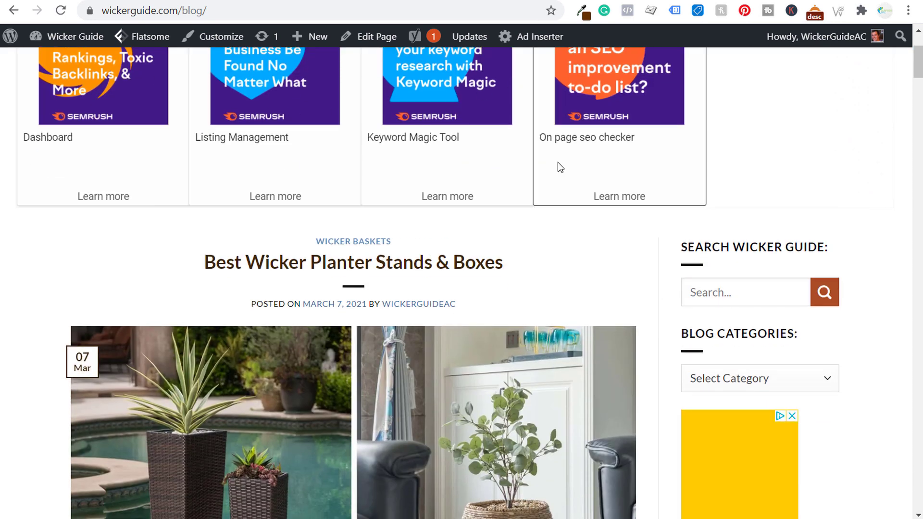
{"action": "scroll", "coordinate": [615, 253], "scroll_direction": "down", "scroll_amount": 2}
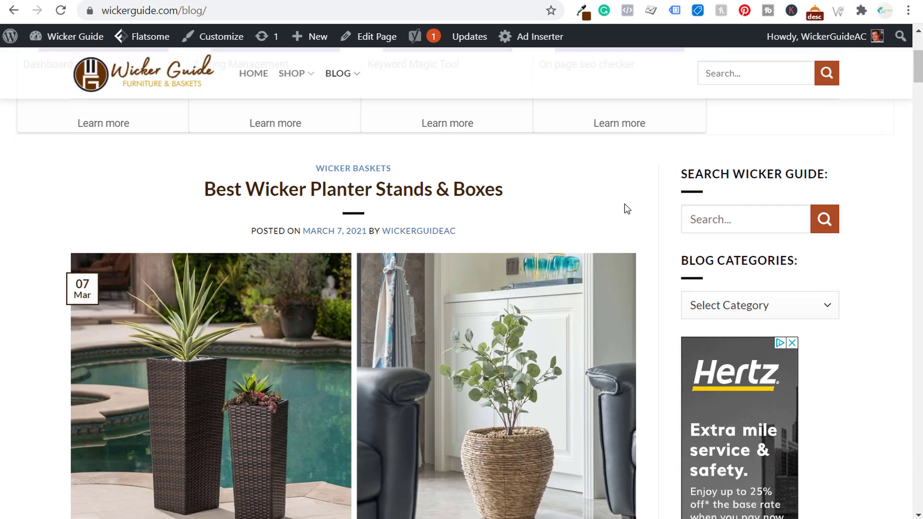
{"action": "scroll", "coordinate": [578, 160], "scroll_direction": "up", "scroll_amount": 4}
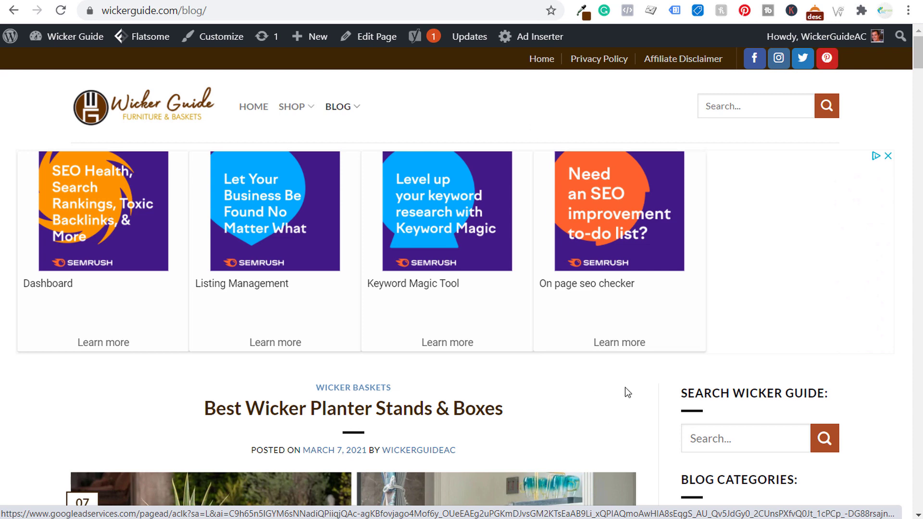
{"action": "scroll", "coordinate": [624, 386], "scroll_direction": "down", "scroll_amount": 2}
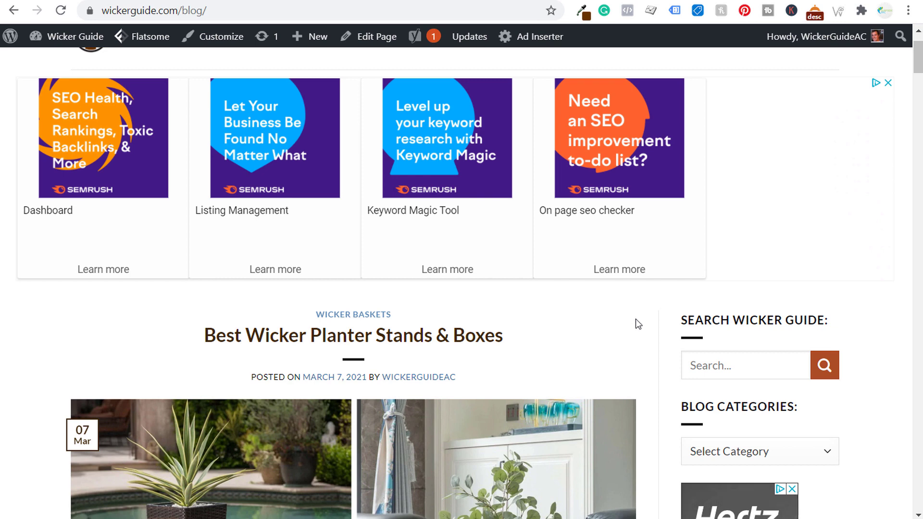
{"action": "left_click_drag", "start_coordinate": [703, 321], "coordinate": [794, 323]}
{"action": "left_click", "coordinate": [793, 323]}
{"action": "scroll", "coordinate": [696, 267], "scroll_direction": "down", "scroll_amount": 2}
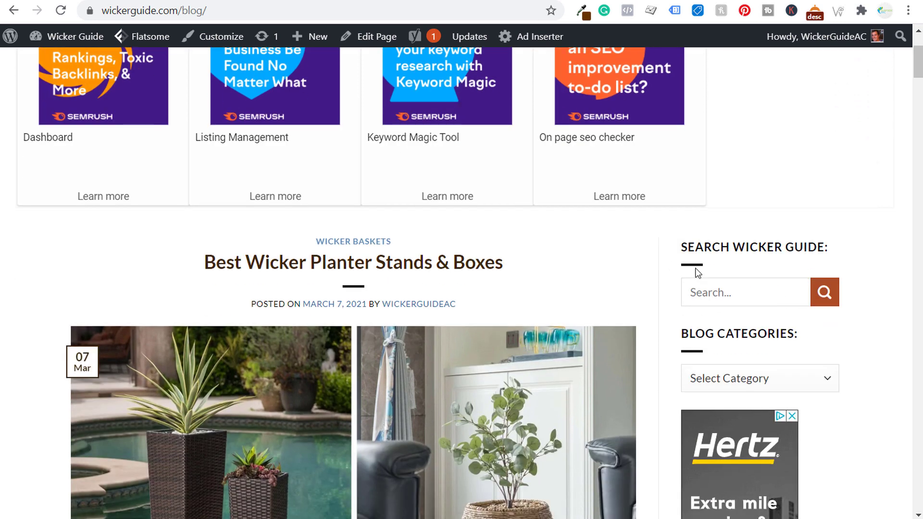
Search the site for "white wicker baskets" with the Blog sidebar's search form
{"action": "left_click", "coordinate": [710, 292]}
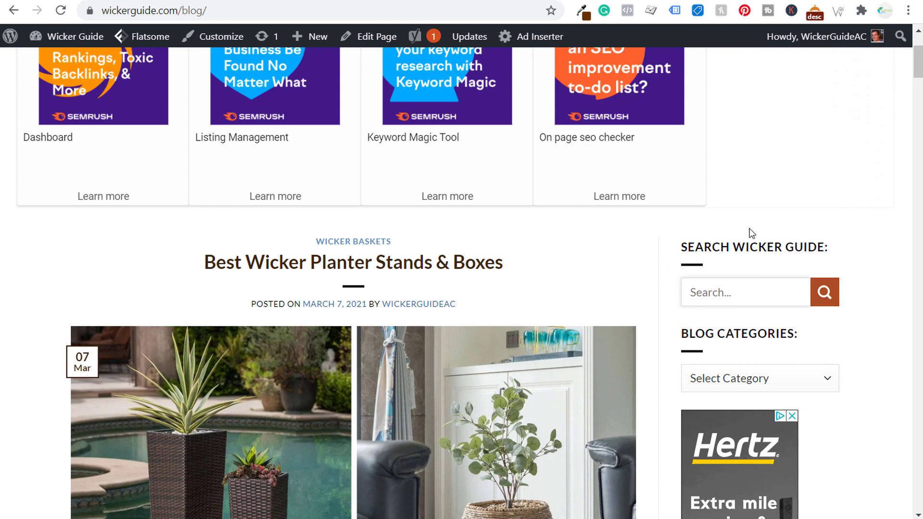
{"action": "type", "text": "white wicker ba"}
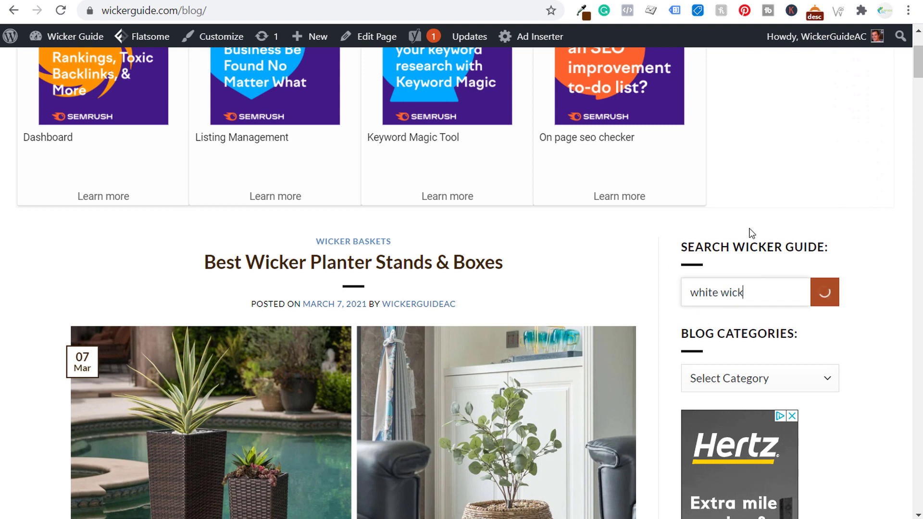
{"action": "type", "text": "skets"}
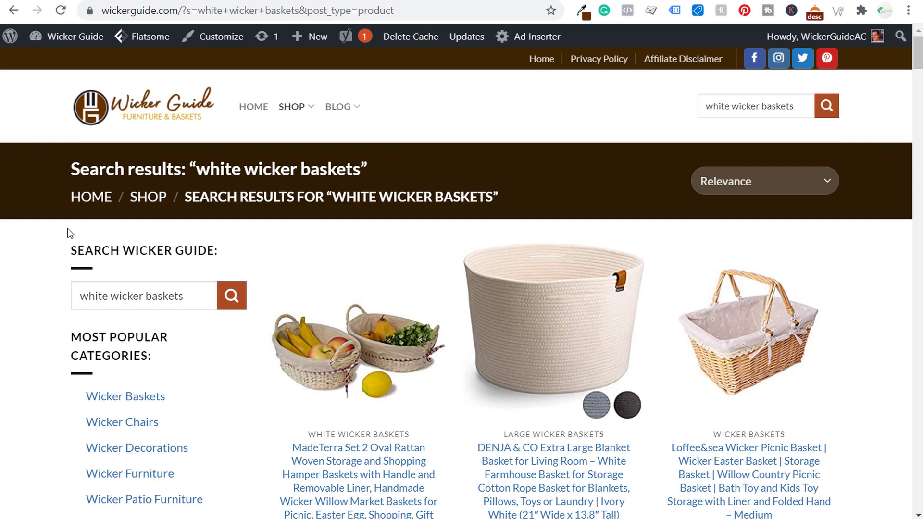
Look through the product results for "white wicker baskets" down to the Posts Found section
{"action": "scroll", "coordinate": [39, 331], "scroll_direction": "down", "scroll_amount": 3}
{"action": "scroll", "coordinate": [576, 275], "scroll_direction": "down", "scroll_amount": 5}
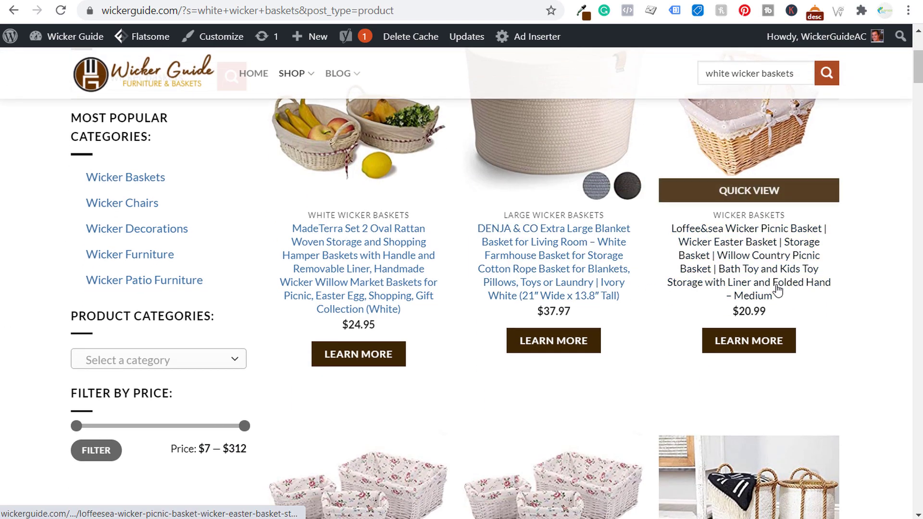
{"action": "scroll", "coordinate": [839, 286], "scroll_direction": "down", "scroll_amount": 4}
{"action": "scroll", "coordinate": [481, 168], "scroll_direction": "down", "scroll_amount": 7}
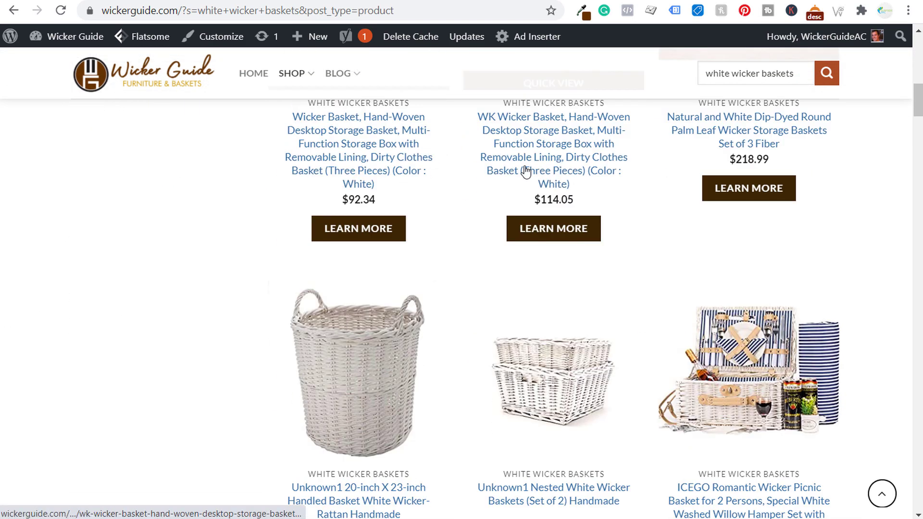
{"action": "scroll", "coordinate": [687, 160], "scroll_direction": "down", "scroll_amount": 3}
{"action": "scroll", "coordinate": [730, 168], "scroll_direction": "down", "scroll_amount": 5}
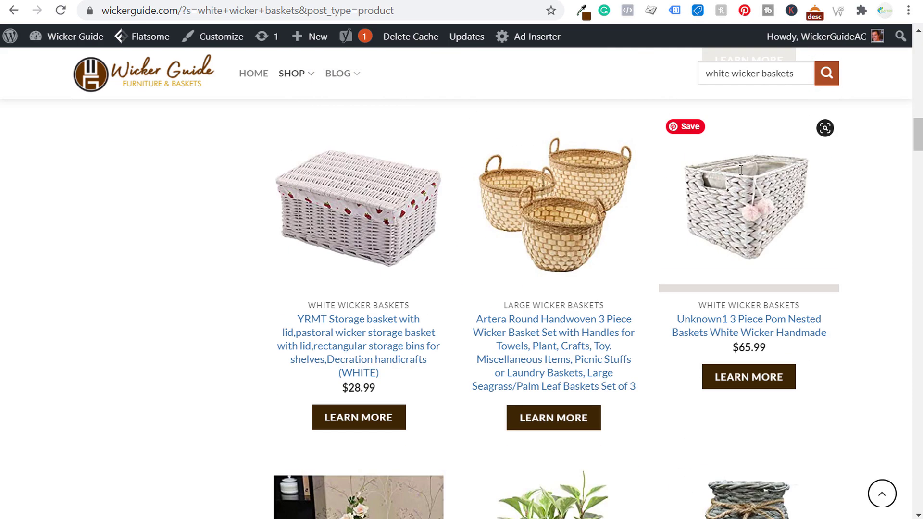
{"action": "scroll", "coordinate": [329, 226], "scroll_direction": "down", "scroll_amount": 7}
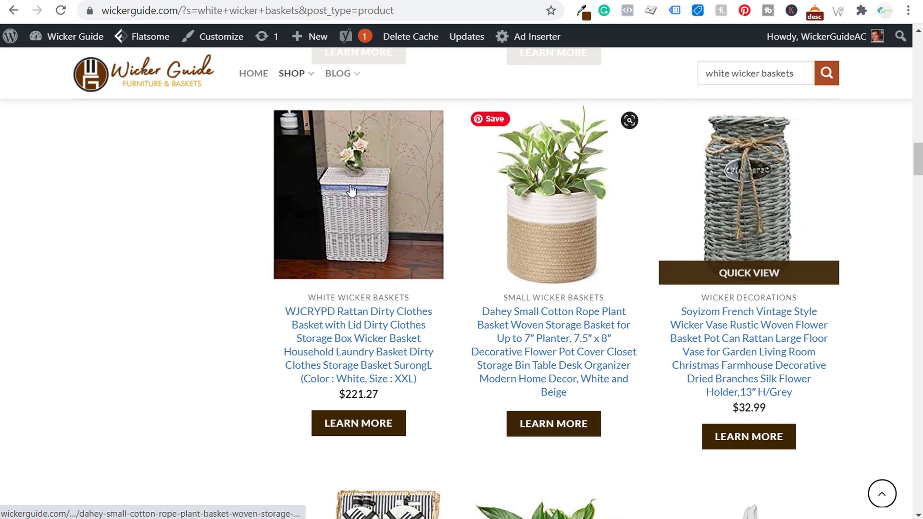
{"action": "scroll", "coordinate": [149, 190], "scroll_direction": "down", "scroll_amount": 4}
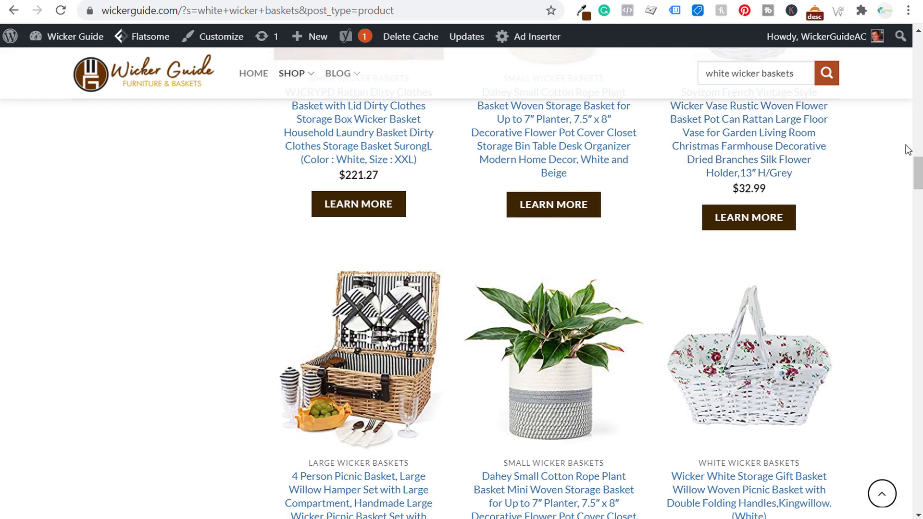
{"action": "left_click_drag", "start_coordinate": [918, 179], "coordinate": [914, 463]}
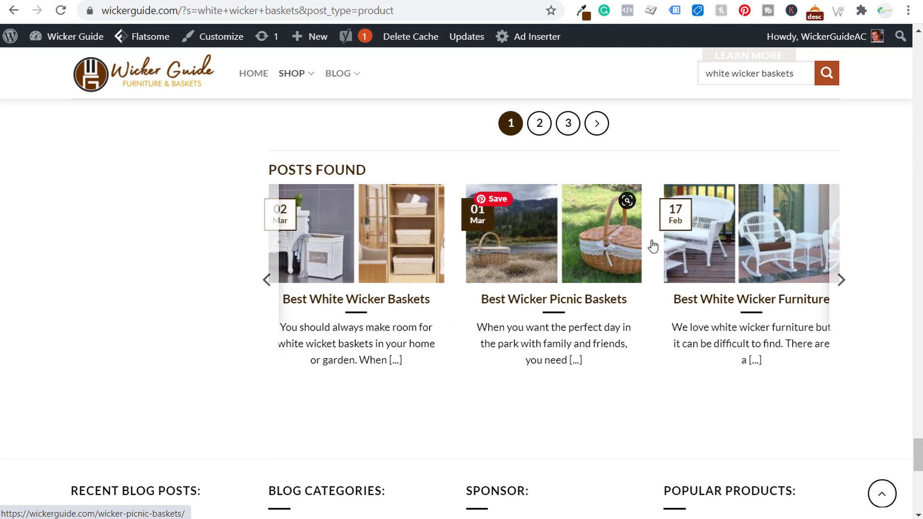
Browse the blog posts in the Posts Found carousel and compare them with the product results above
{"action": "left_click", "coordinate": [845, 285]}
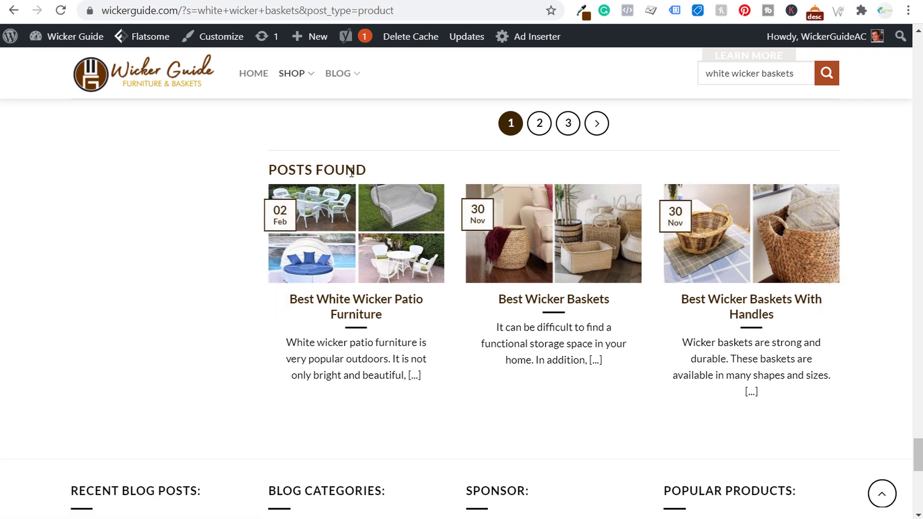
{"action": "scroll", "coordinate": [214, 231], "scroll_direction": "up", "scroll_amount": 6}
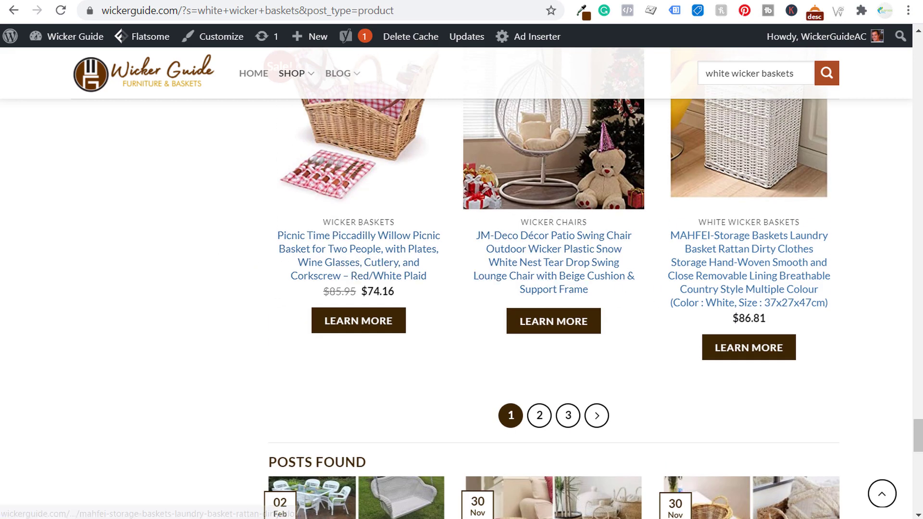
{"action": "scroll", "coordinate": [528, 350], "scroll_direction": "down", "scroll_amount": 5}
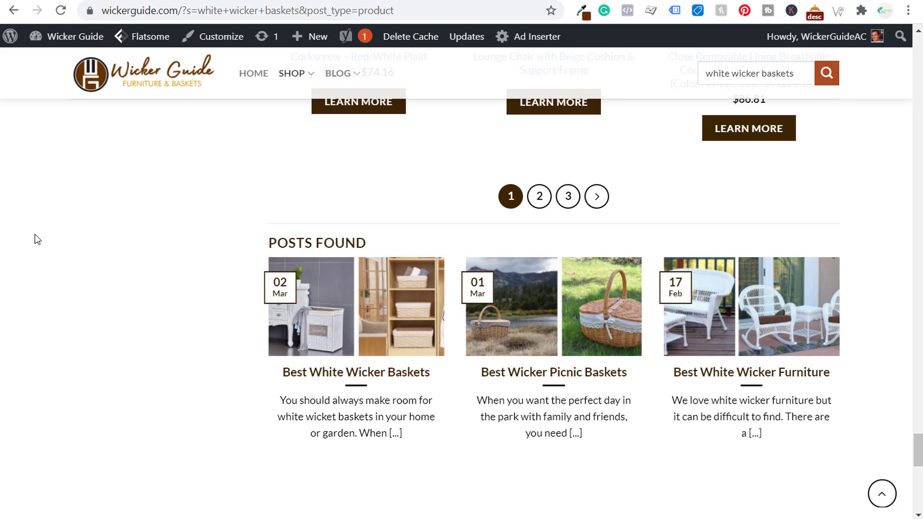
{"action": "scroll", "coordinate": [166, 221], "scroll_direction": "up", "scroll_amount": 10}
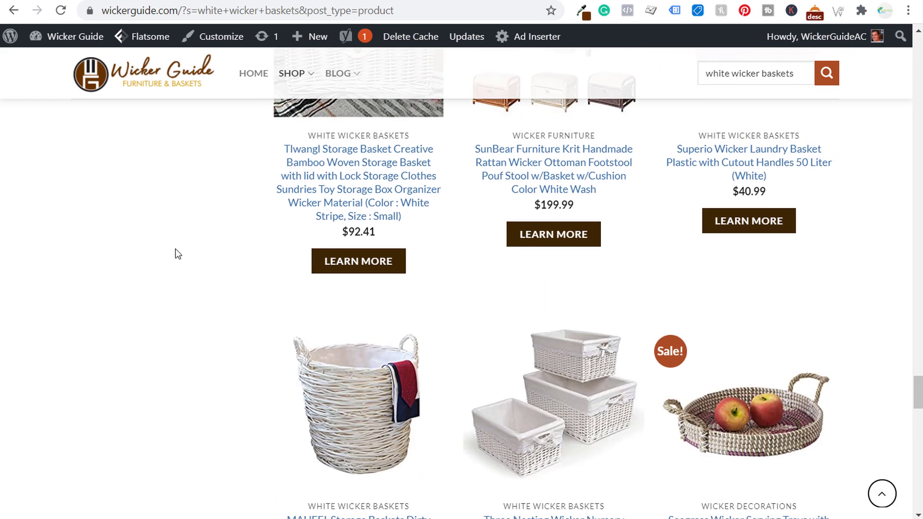
{"action": "scroll", "coordinate": [187, 254], "scroll_direction": "up", "scroll_amount": 6}
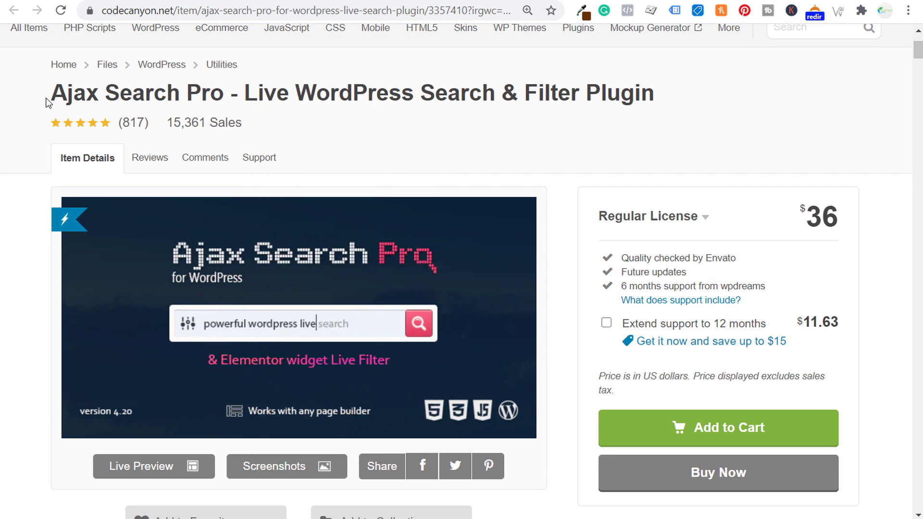
Check the Ajax Search Pro plugin's title on its CodeCanyon item page
{"action": "left_click_drag", "start_coordinate": [51, 94], "coordinate": [237, 95]}
{"action": "left_click", "coordinate": [268, 96]}
{"action": "left_click", "coordinate": [24, 0]}
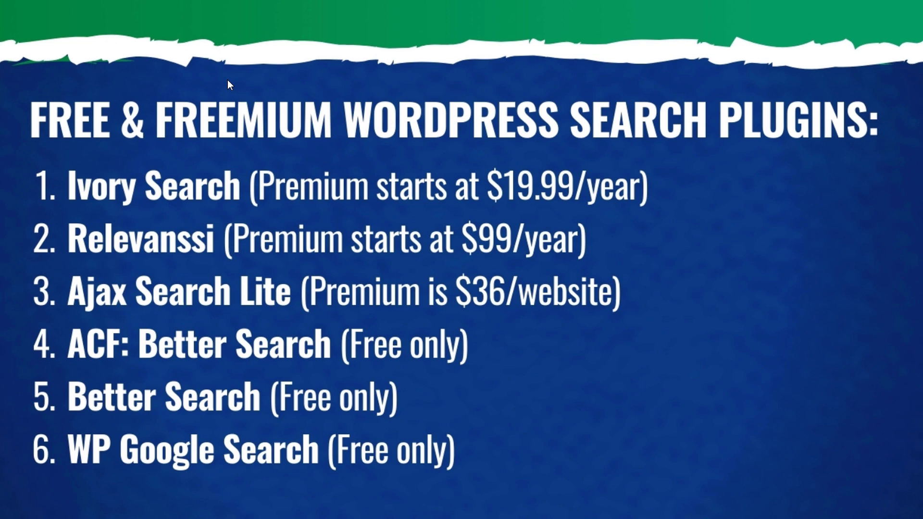
{"action": "key", "text": "Right"}
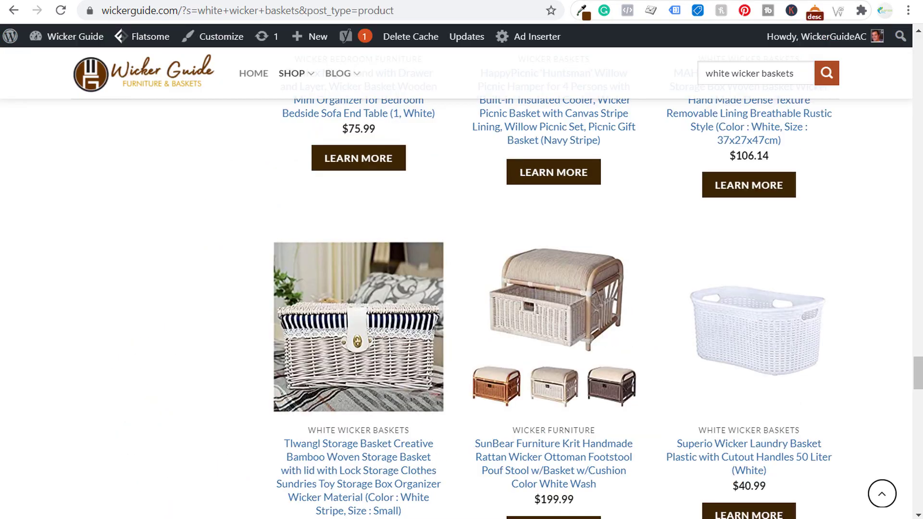
{"action": "scroll", "coordinate": [227, 275], "scroll_direction": "down", "scroll_amount": 15}
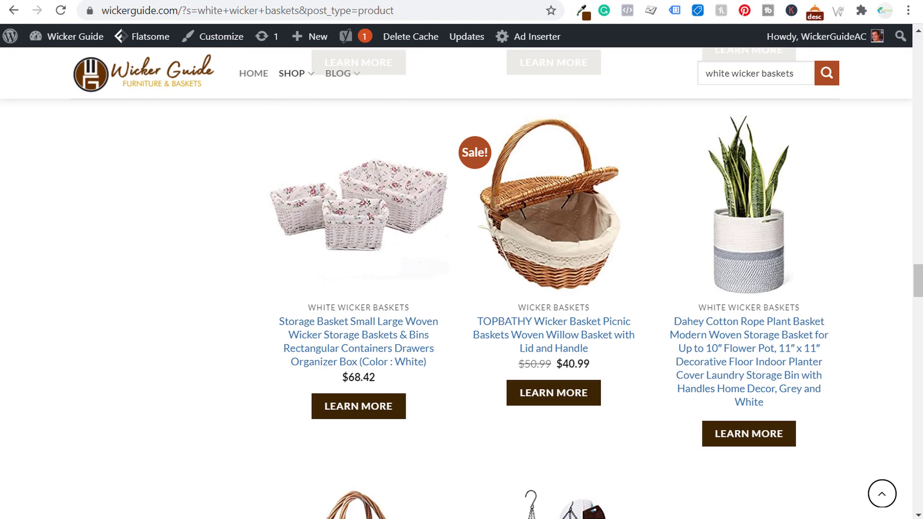
{"action": "scroll", "coordinate": [593, 102], "scroll_direction": "up", "scroll_amount": 20}
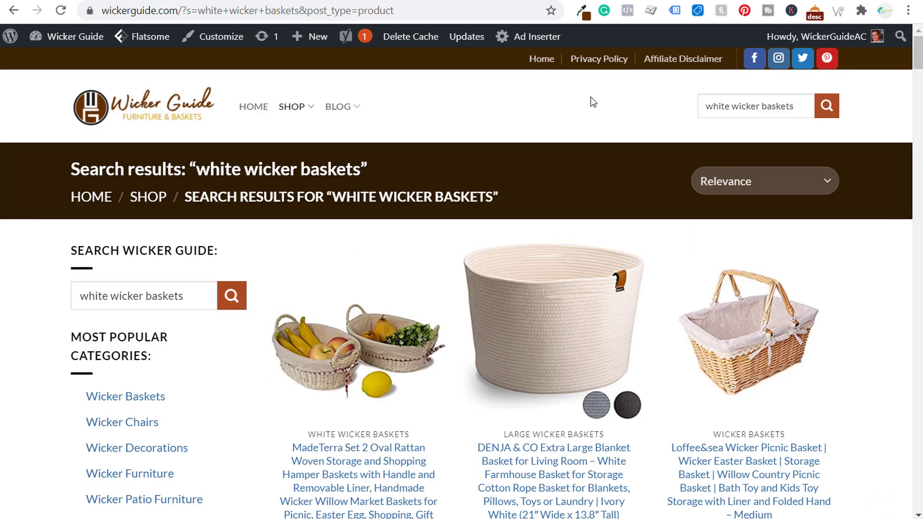